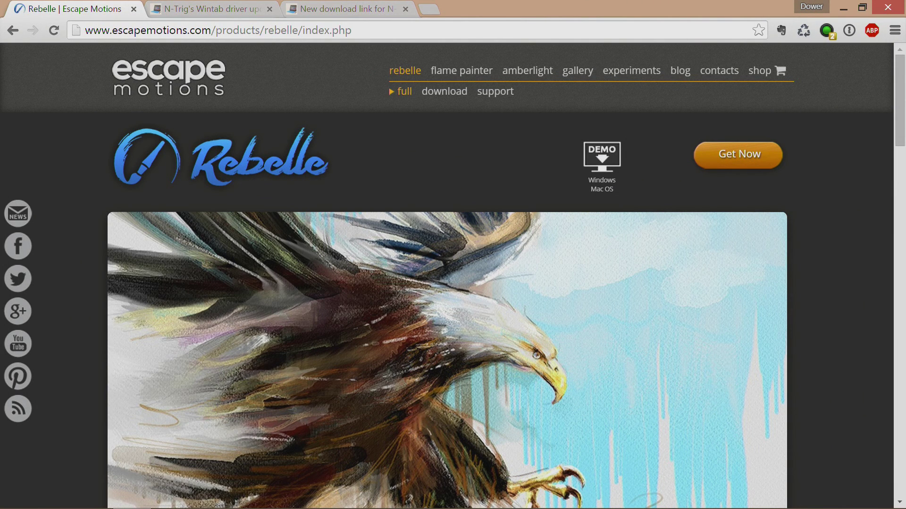
Look over the Rebelle product page's featured artwork and its what, why and who descriptions.
scroll(453, 278, "down", 1)
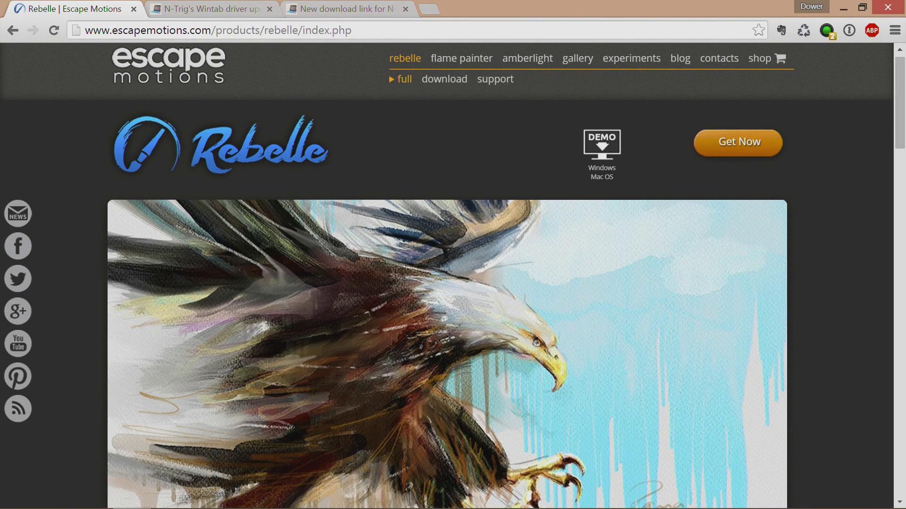
scroll(452, 278, "down", 3)
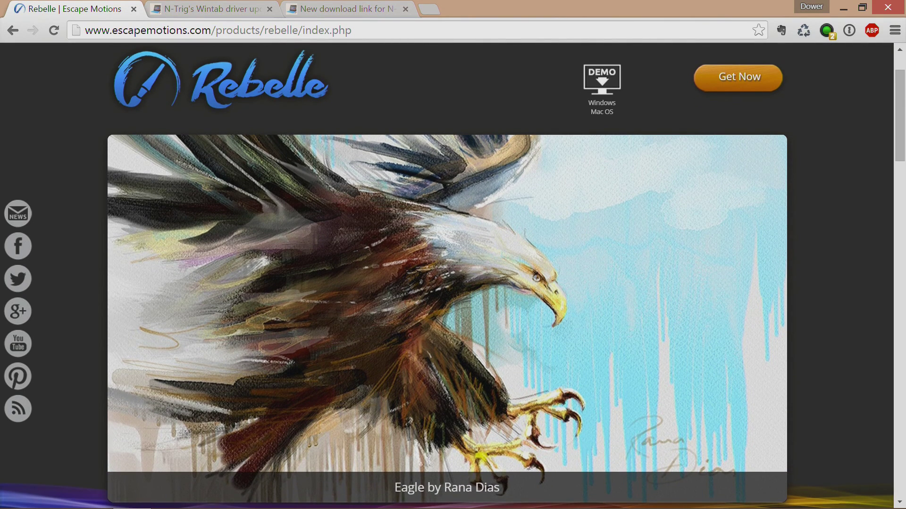
scroll(453, 276, "down", 5)
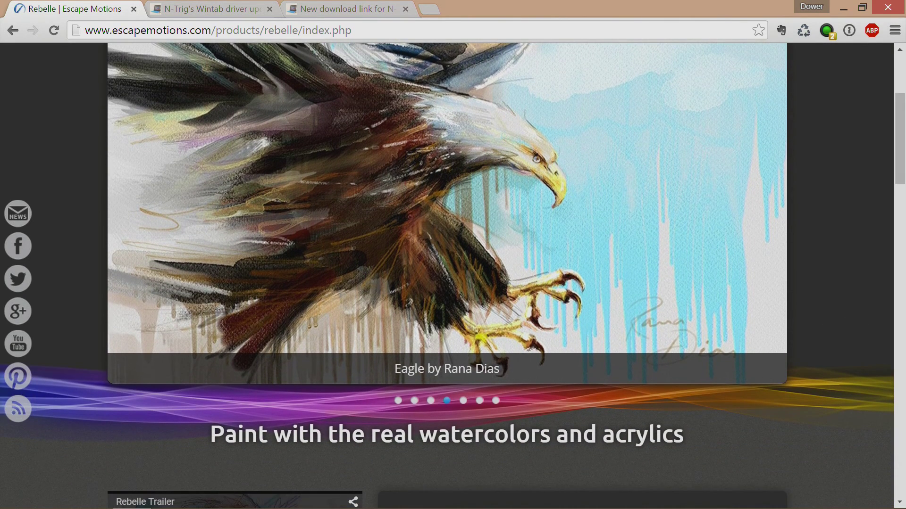
scroll(452, 275, "down", 2)
scroll(453, 276, "up", 2)
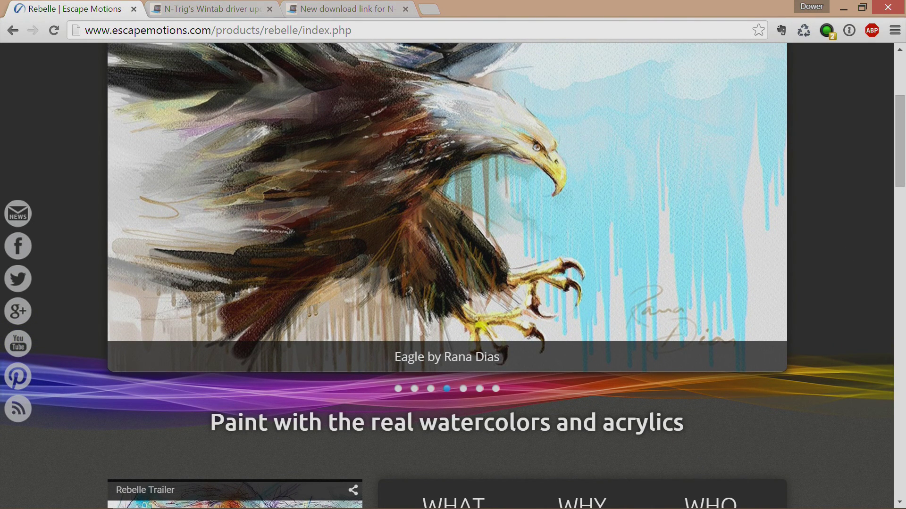
scroll(452, 276, "up", 1)
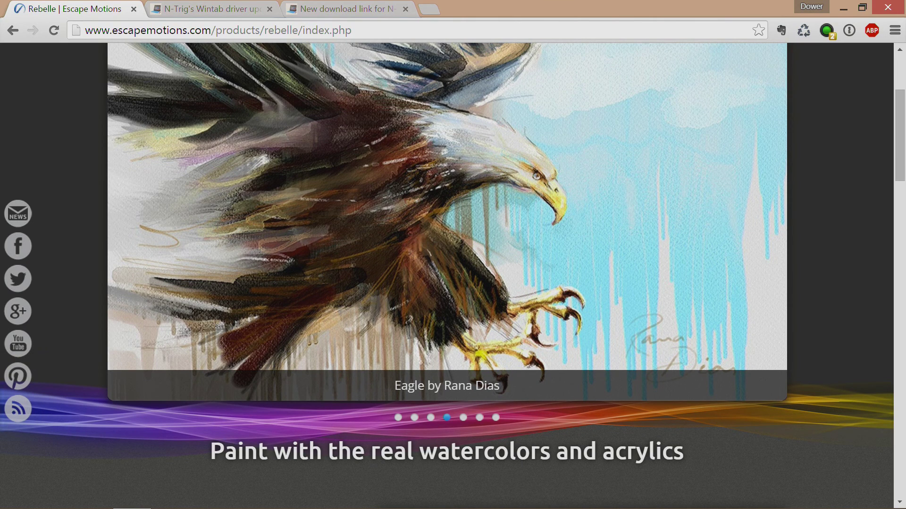
scroll(453, 276, "up", 1)
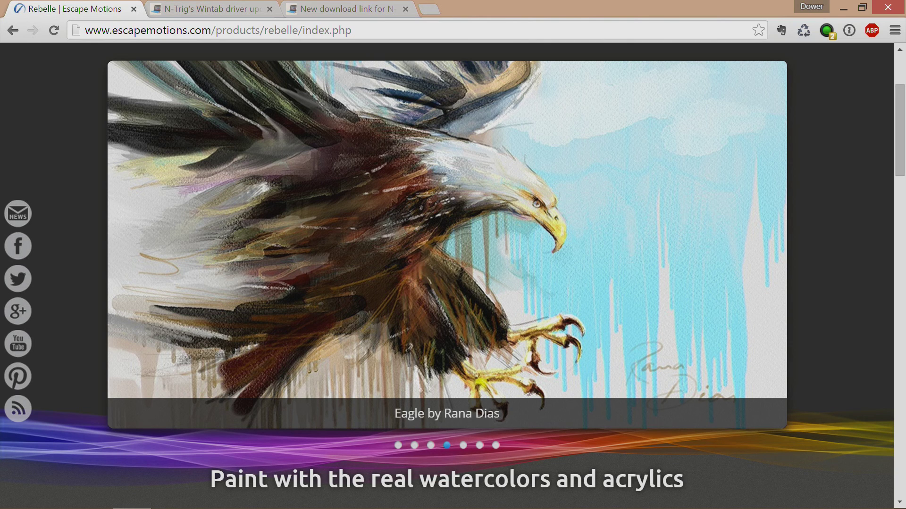
scroll(452, 276, "down", 6)
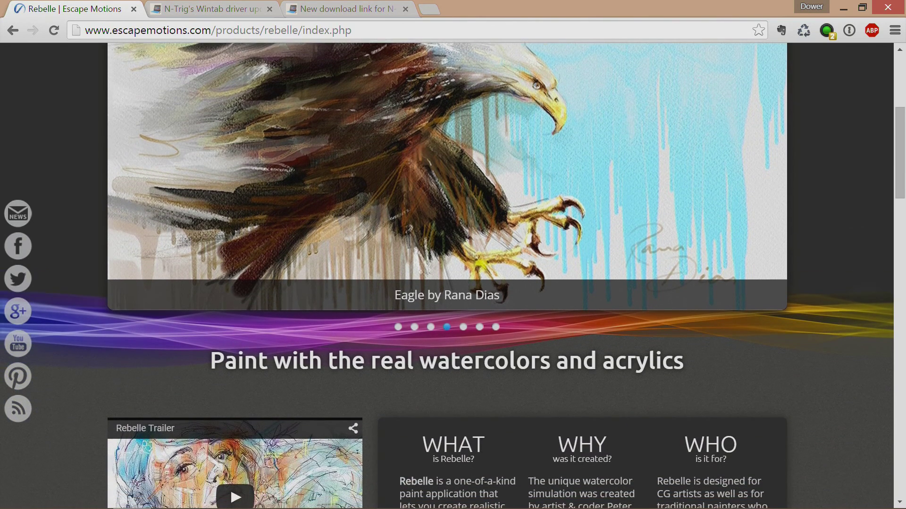
scroll(453, 276, "down", 1)
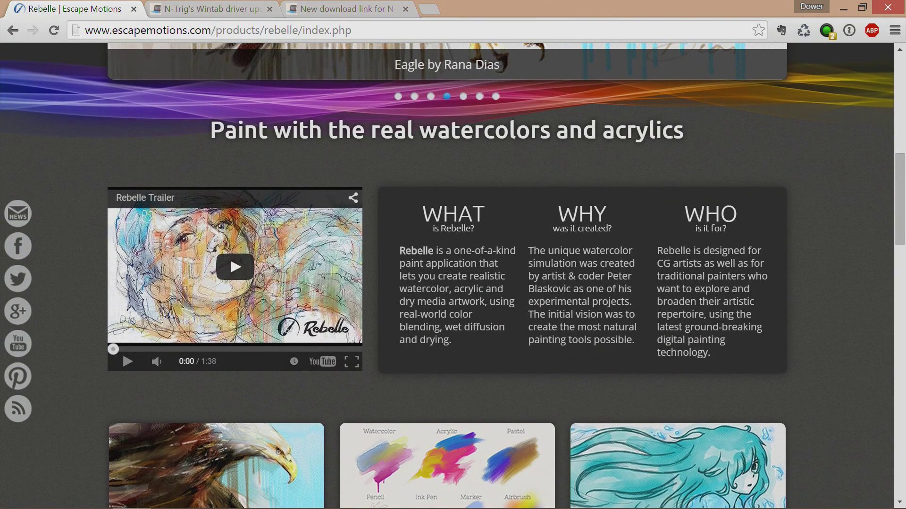
scroll(452, 276, "up", 2)
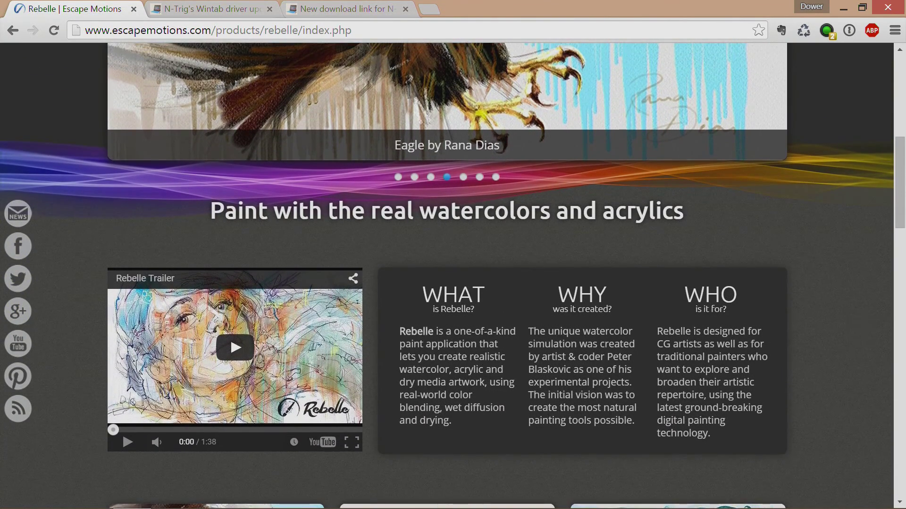
scroll(856, 319, "up", 2)
scroll(851, 318, "down", 6)
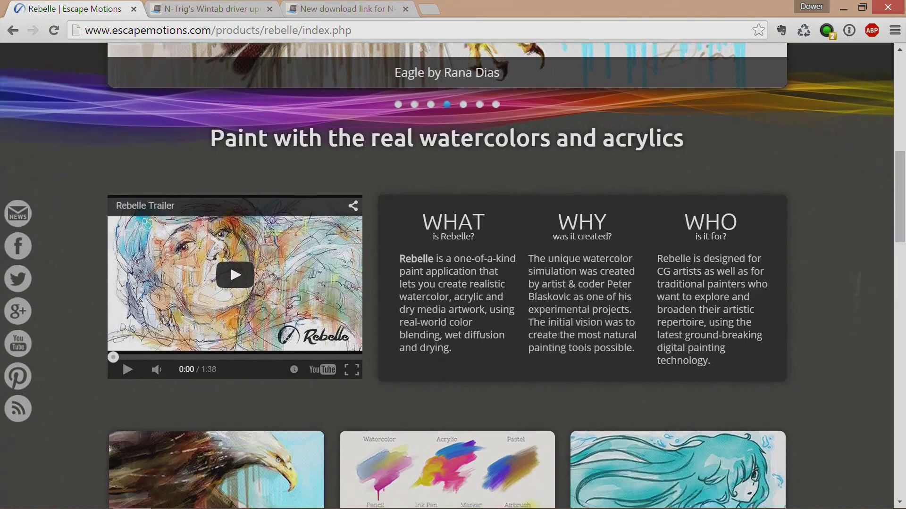
Review the Rebelle page's creative tools, realistic techniques, beautiful effects and pricing sections, and return to the page header.
scroll(852, 319, "down", 3)
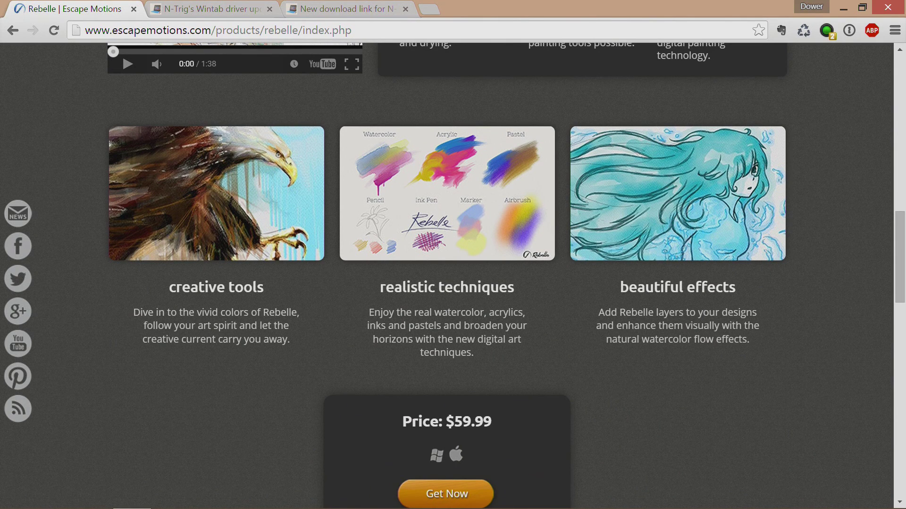
scroll(499, 275, "down", 2)
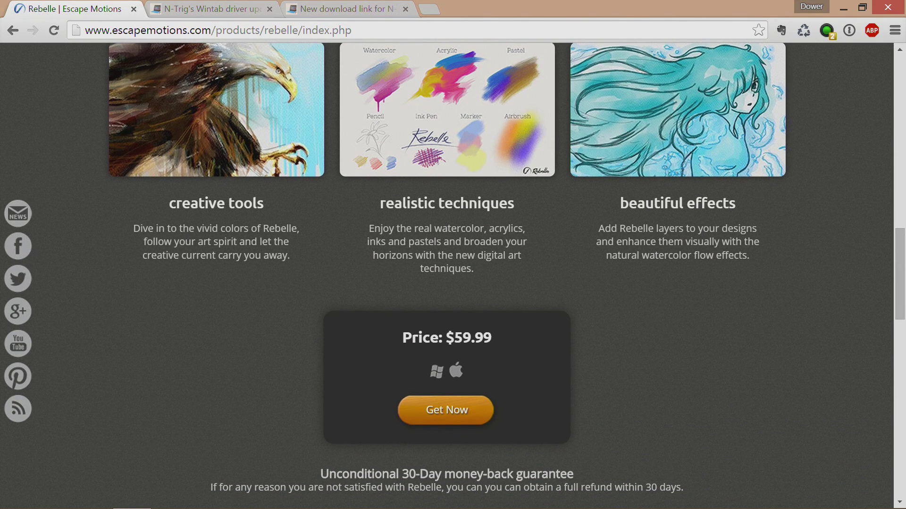
scroll(855, 256, "down", 1)
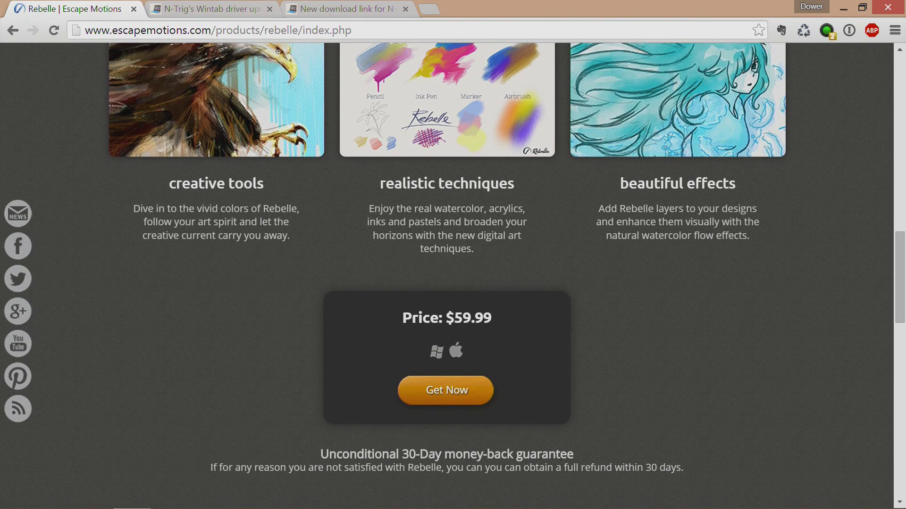
scroll(850, 200, "up", 2)
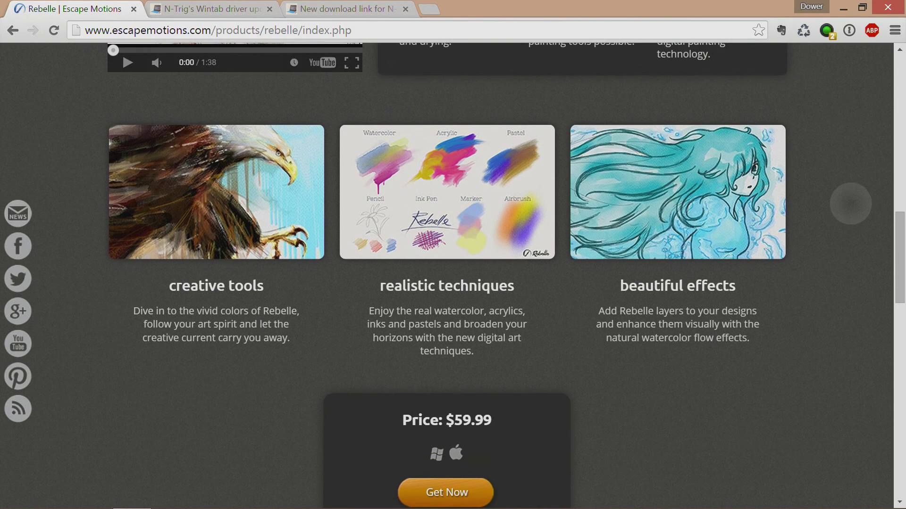
right_click(849, 200)
left_click(860, 161)
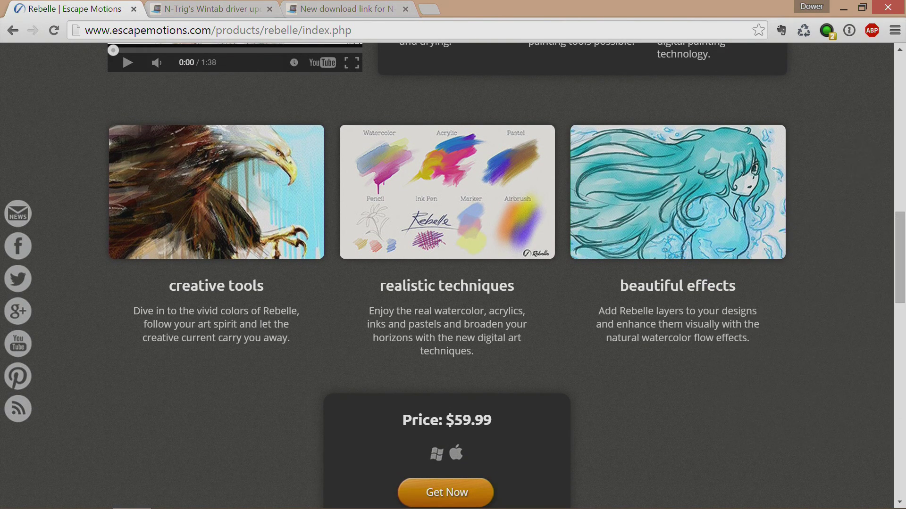
scroll(446, 276, "down", 1)
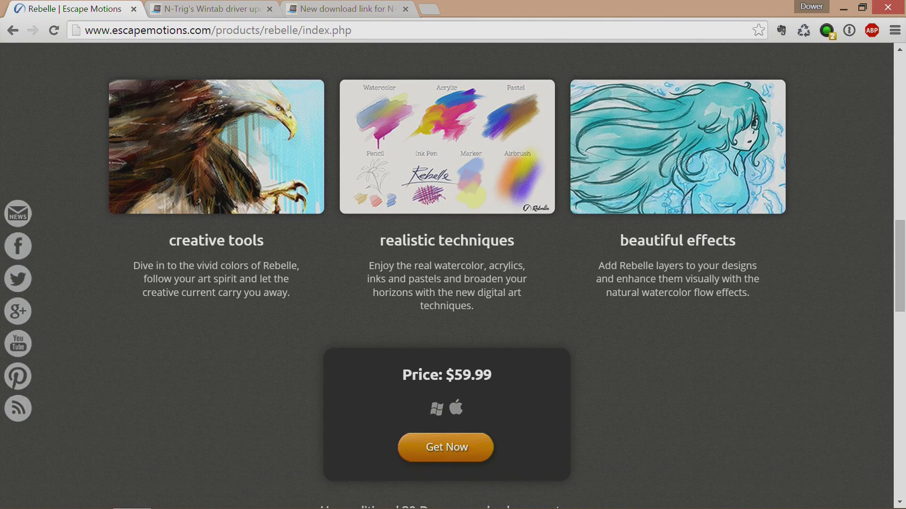
scroll(446, 276, "up", 20)
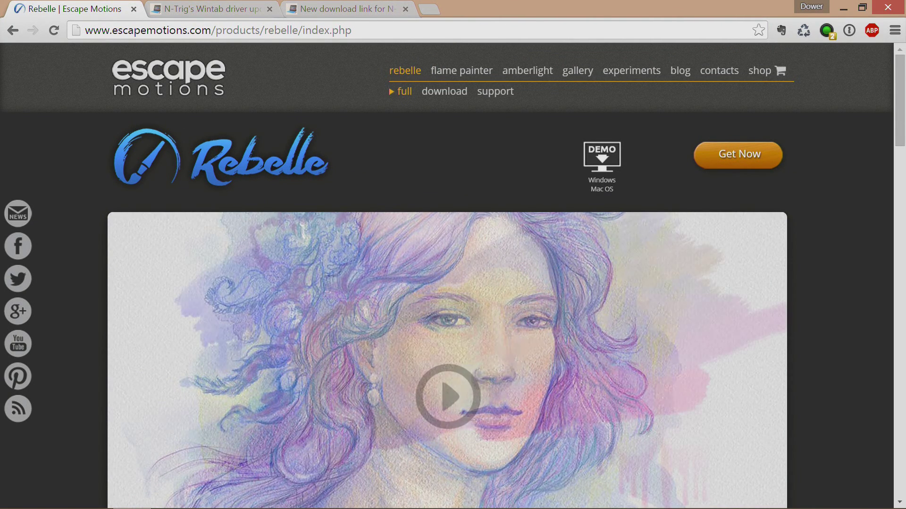
Find the Surface app among the Start screen tiles and open its Pen Pressure Sensitivity settings.
key("super+c")
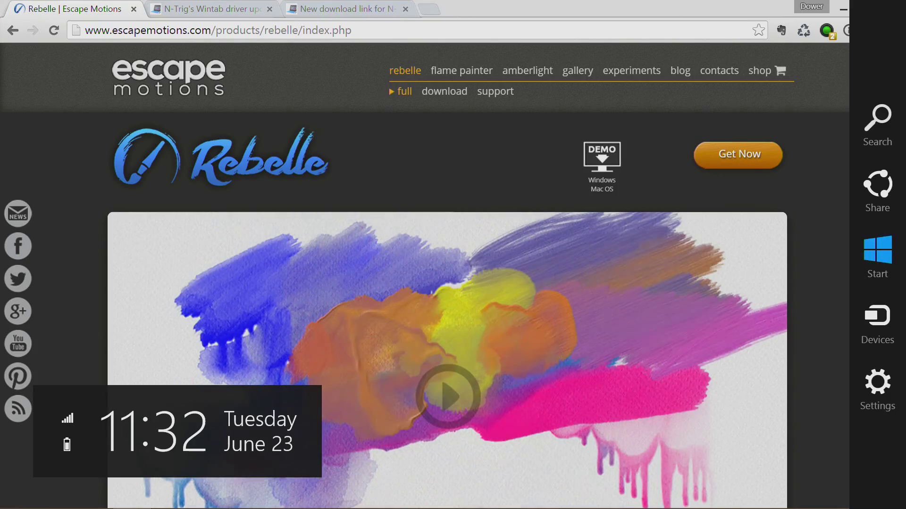
key("super")
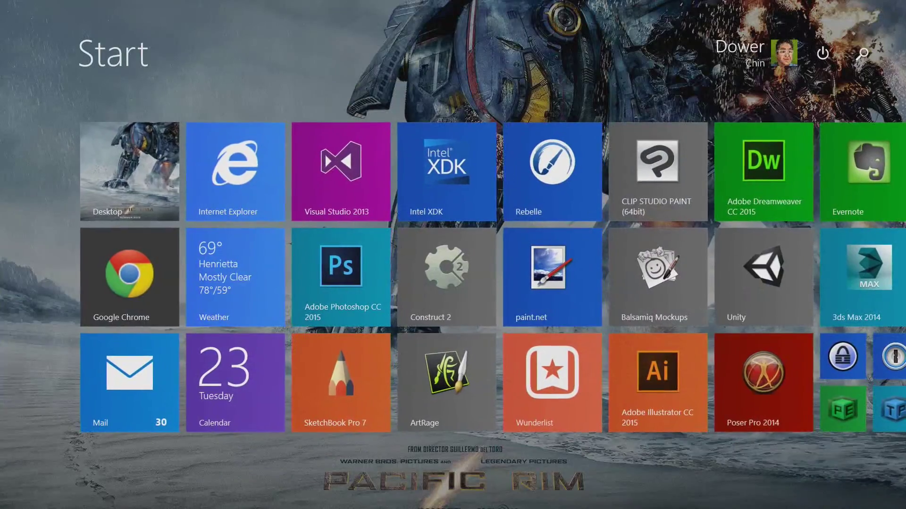
scroll(453, 277, "right", 3)
scroll(453, 279, "right", 3)
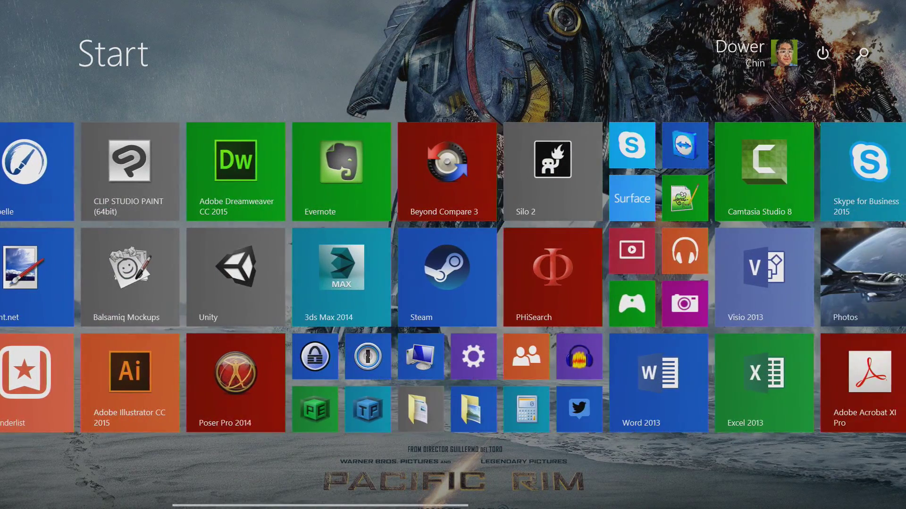
scroll(453, 278, "right", 4)
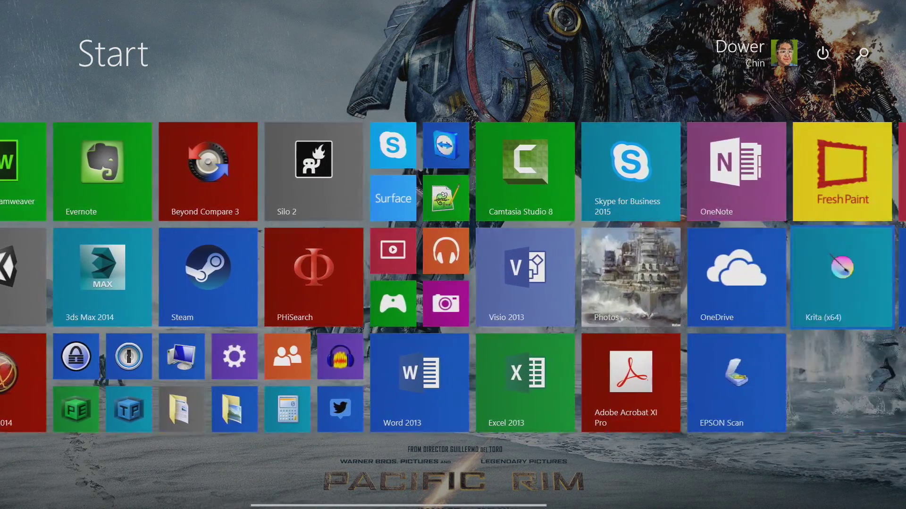
scroll(453, 279, "left", 7)
scroll(453, 278, "left", 2)
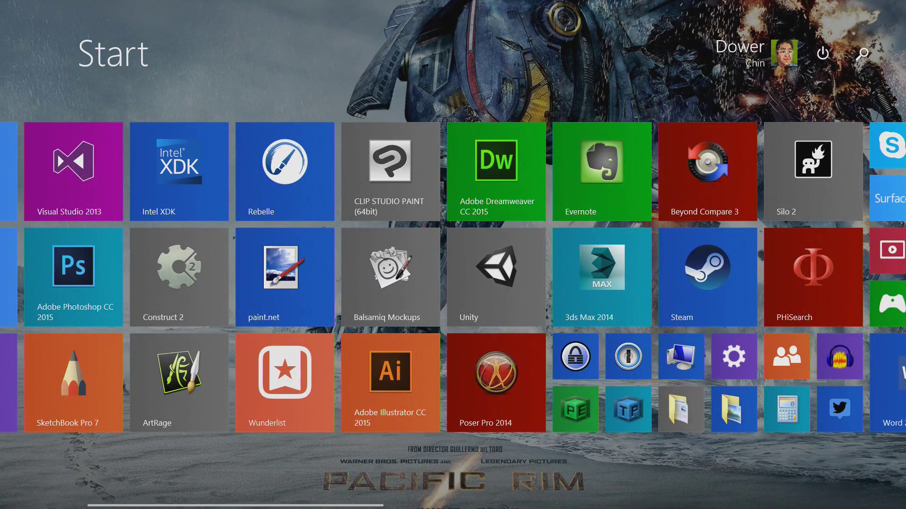
scroll(453, 278, "left", 4)
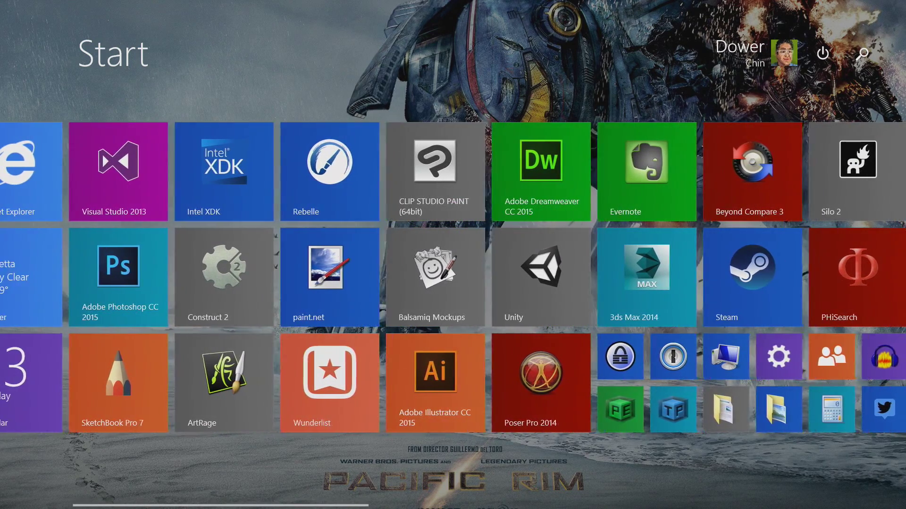
scroll(453, 278, "right", 10)
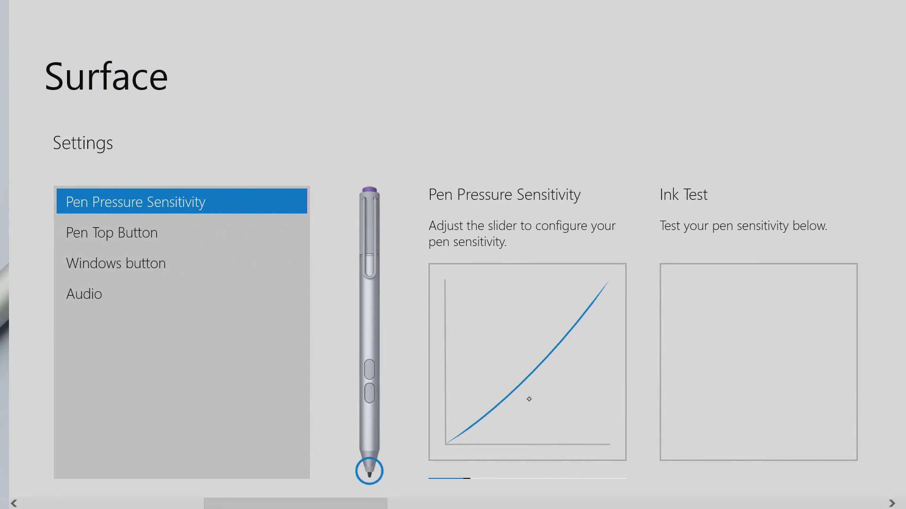
Lower the pen pressure sensitivity to about one tenth of the slider range and draw test strokes in the Ink Test box.
left_click_drag(504, 474, 450, 479)
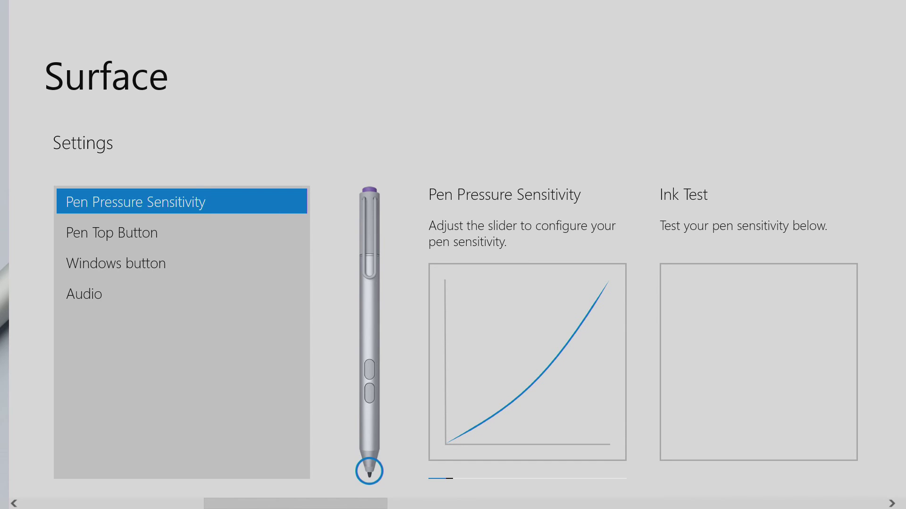
left_click_drag(686, 362, 768, 353)
mouse_move(775, 306)
left_mouse_down()
mouse_move(788, 328)
mouse_move(764, 385)
left_mouse_up()
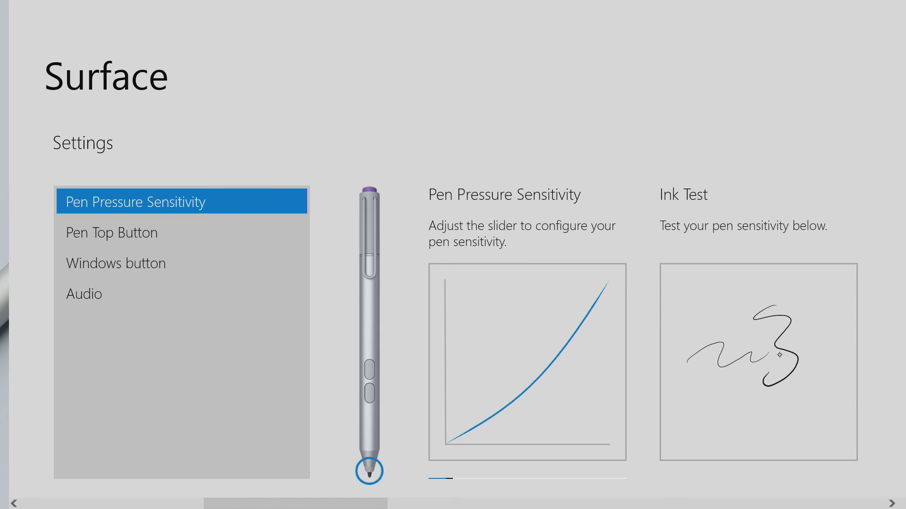
mouse_move(721, 283)
left_mouse_down()
mouse_move(686, 302)
mouse_move(702, 317)
left_mouse_up()
left_click_drag(700, 282, 698, 330)
mouse_move(783, 283)
left_mouse_down()
mouse_move(741, 296)
mouse_move(728, 313)
mouse_move(736, 302)
left_mouse_up()
mouse_move(693, 397)
left_mouse_down()
mouse_move(722, 415)
mouse_move(764, 411)
left_mouse_up()
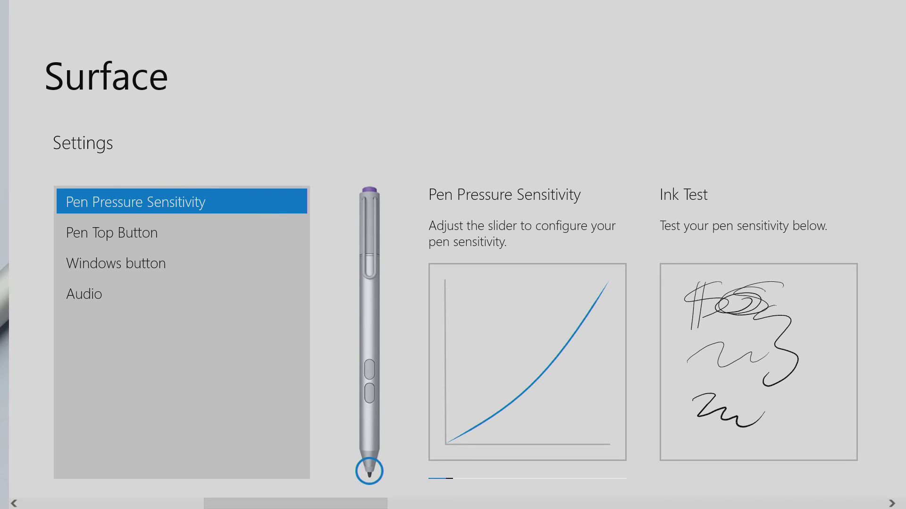
mouse_move(831, 351)
left_mouse_down()
mouse_move(826, 379)
mouse_move(801, 342)
left_mouse_up()
left_click_drag(794, 295, 817, 313)
left_click_drag(678, 279, 707, 271)
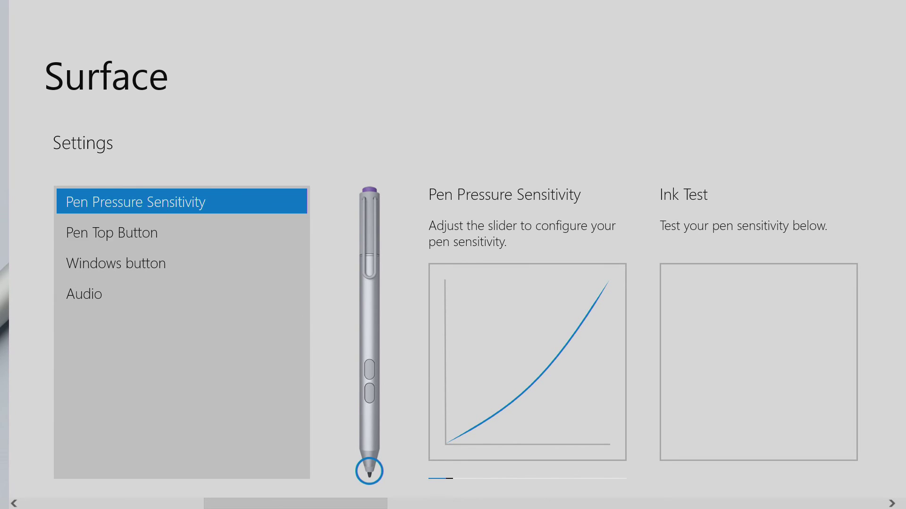
Check the Surface app's Pen Top Button, Windows button and User Education sections, returning to Pen Pressure Sensitivity.
left_click(111, 233)
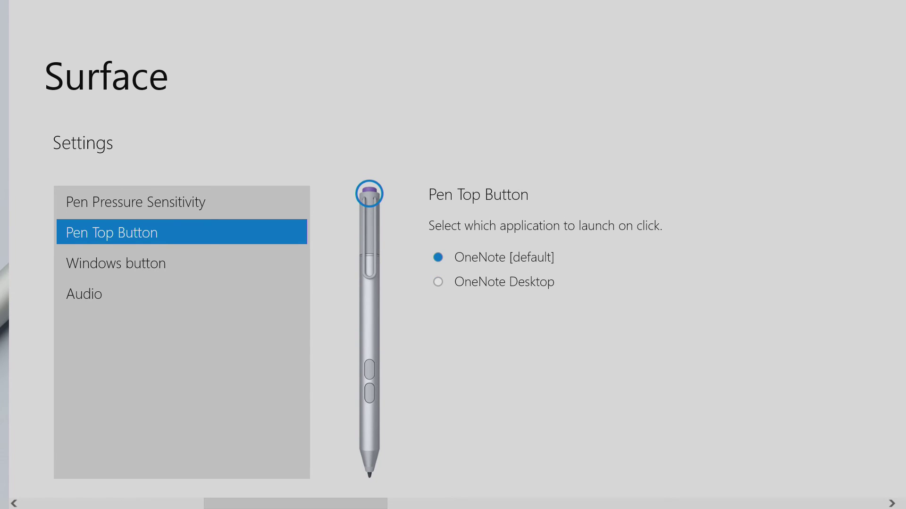
left_click(152, 259)
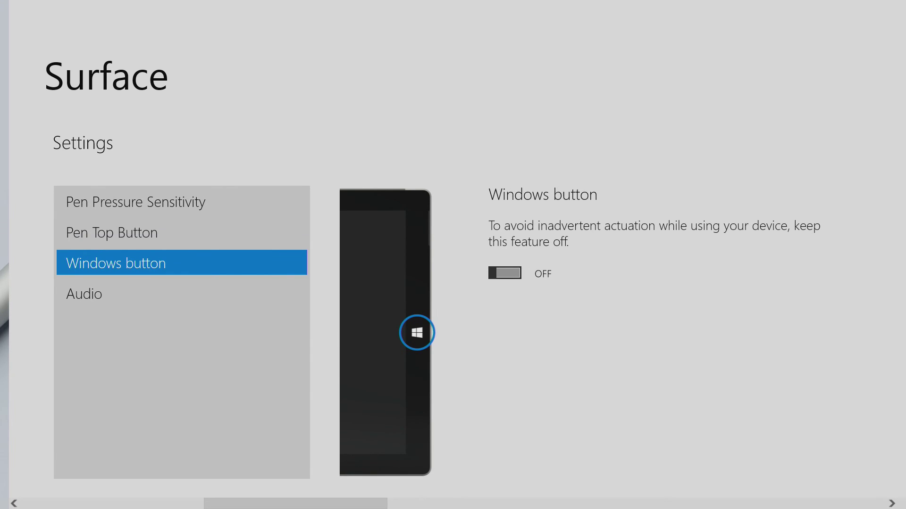
left_click(172, 229)
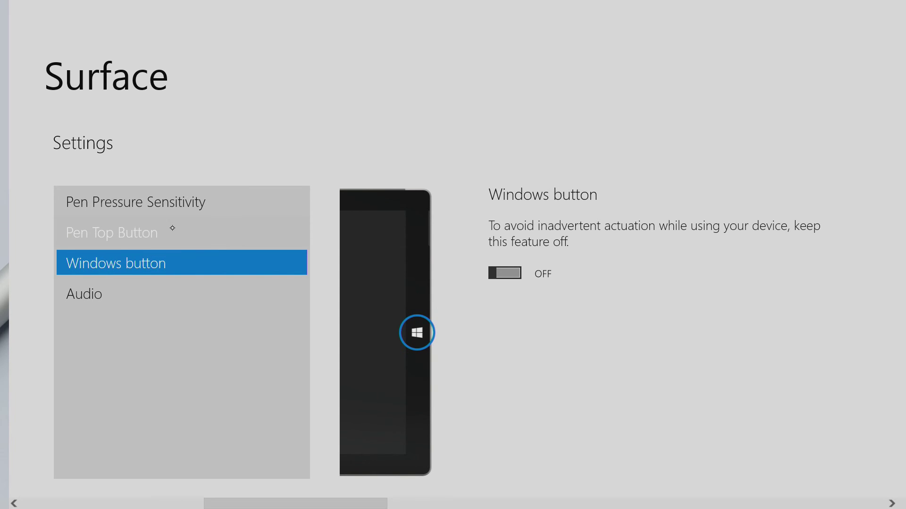
left_click(184, 206)
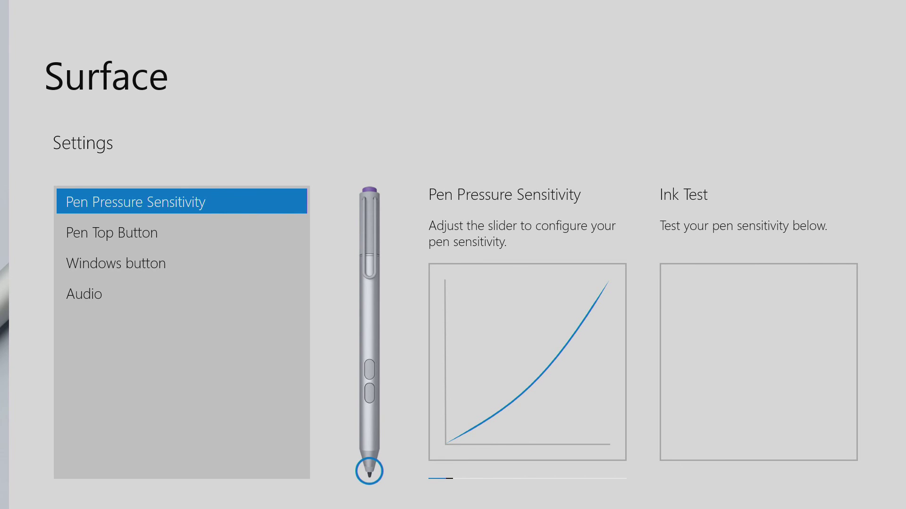
scroll(178, 194, "down", 5)
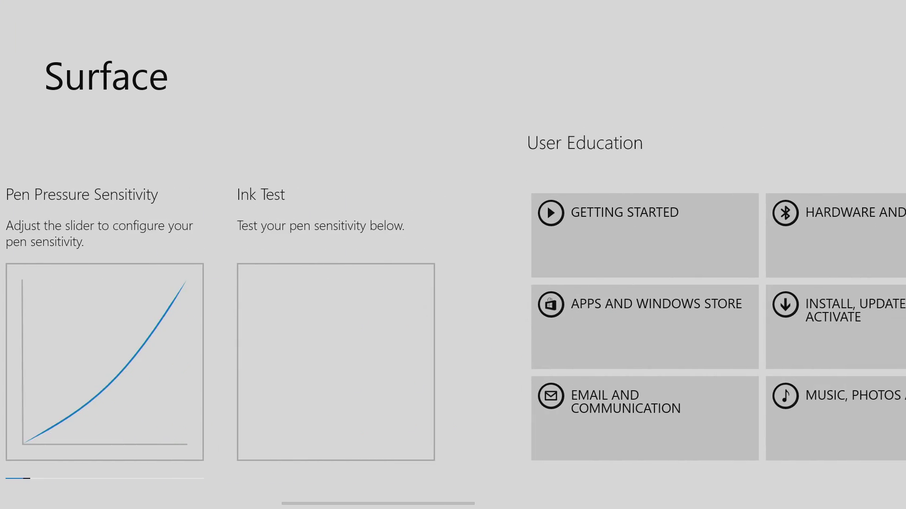
scroll(452, 255, "up", 10)
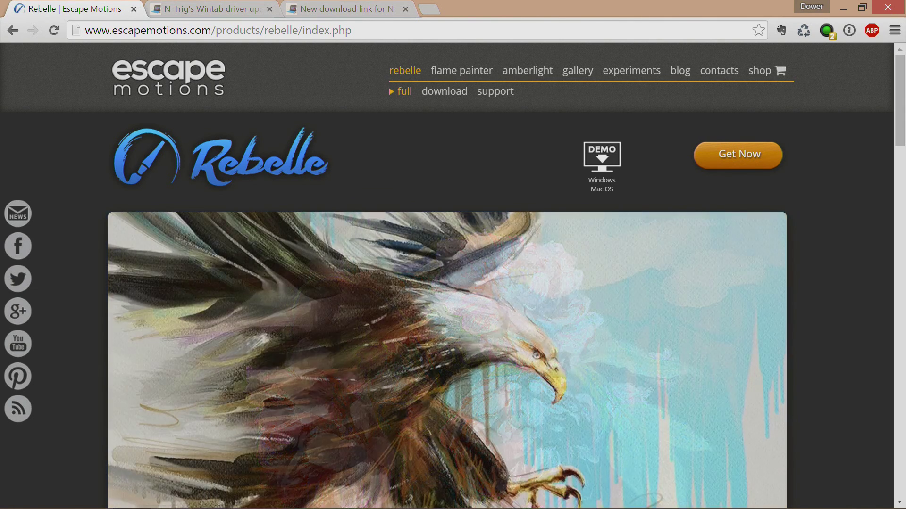
Review the Surface Pro Artist article about N-Trig's Wintab driver update, including its update note and original post.
key("ctrl+Tab")
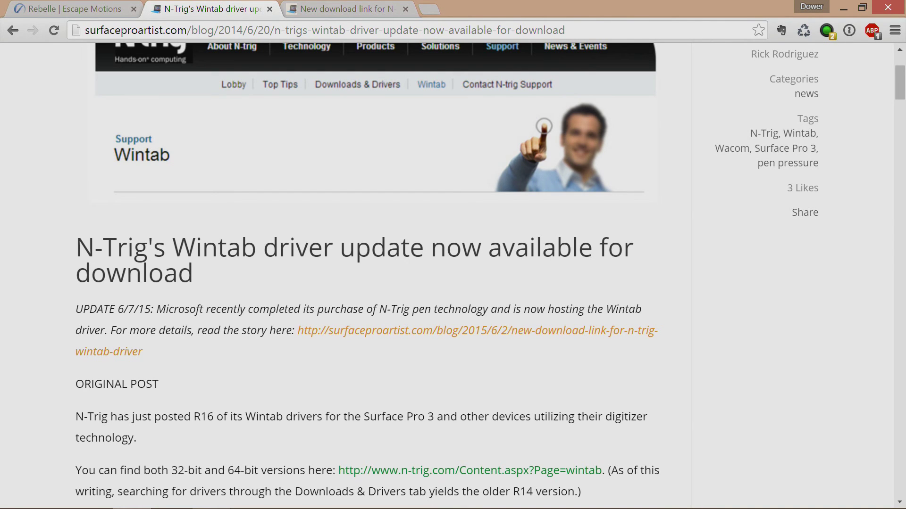
scroll(453, 276, "down", 2)
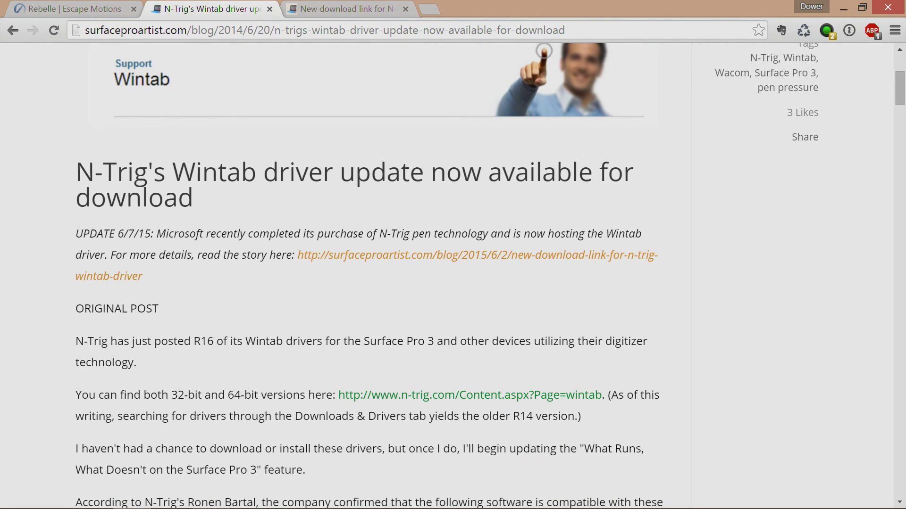
scroll(446, 276, "up", 1)
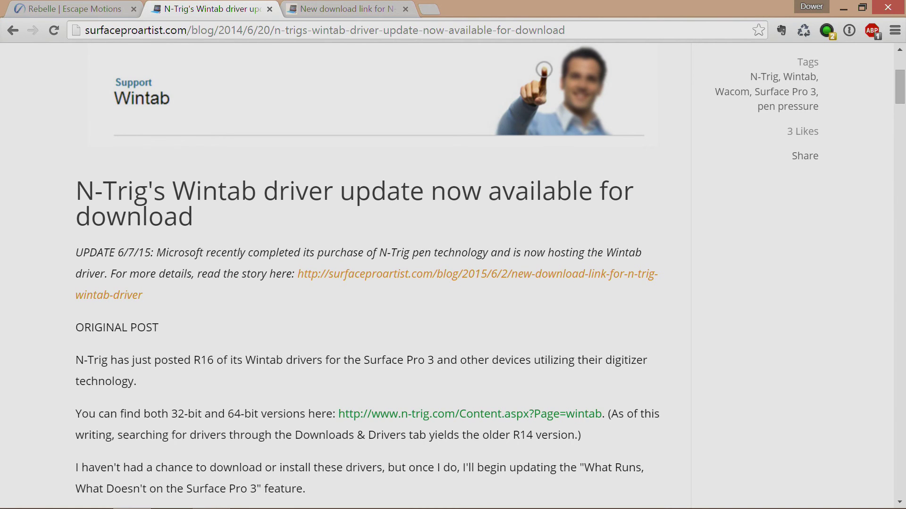
Read through the article on the new N-Trig Wintab driver download link, including the Microsoft download address, and return to its headline.
left_click(344, 8)
scroll(446, 276, "down", 1)
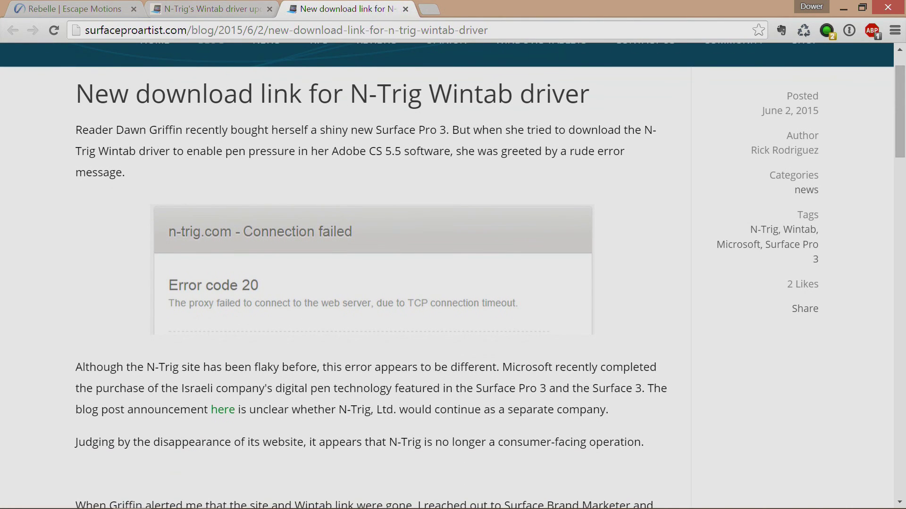
scroll(446, 276, "up", 1)
scroll(447, 276, "down", 2)
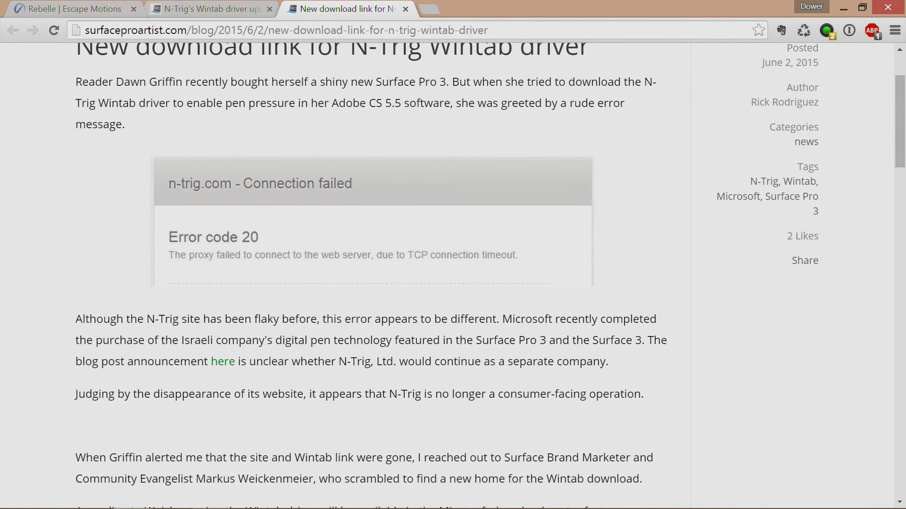
scroll(490, 274, "down", 1)
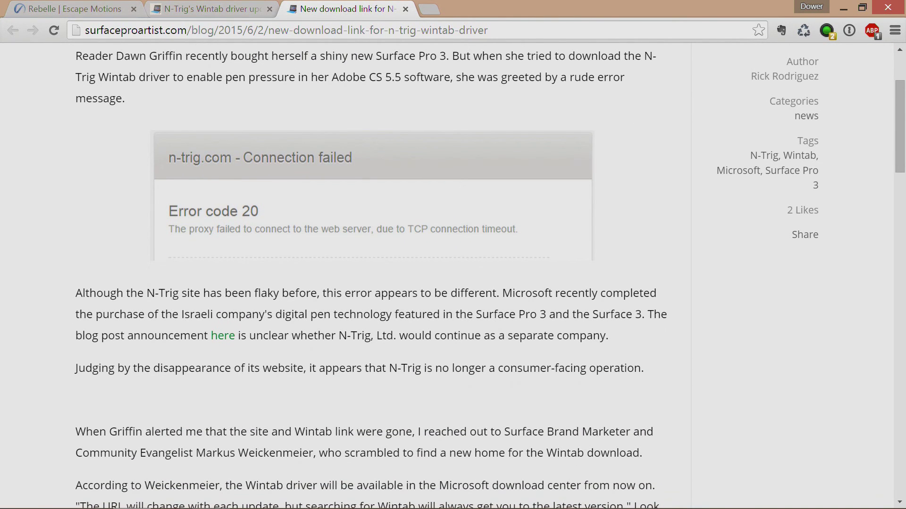
scroll(446, 276, "down", 5)
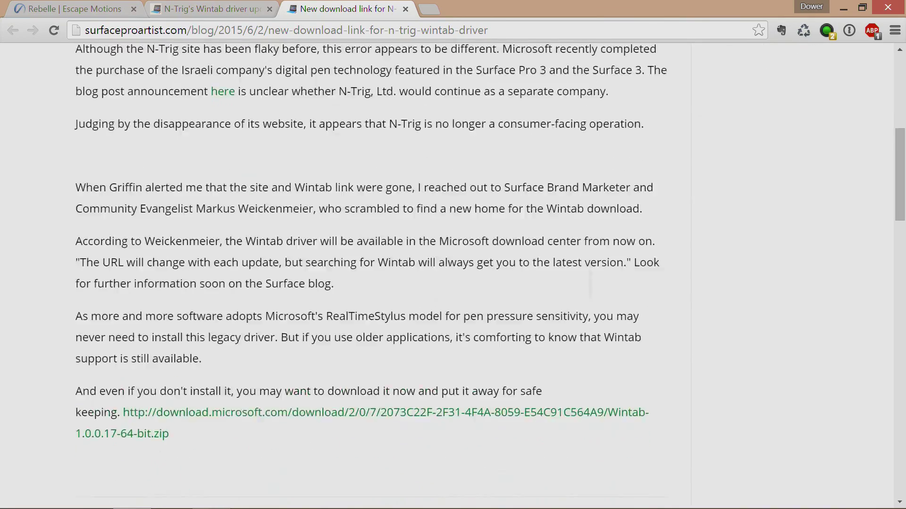
scroll(446, 276, "down", 3)
scroll(446, 276, "up", 2)
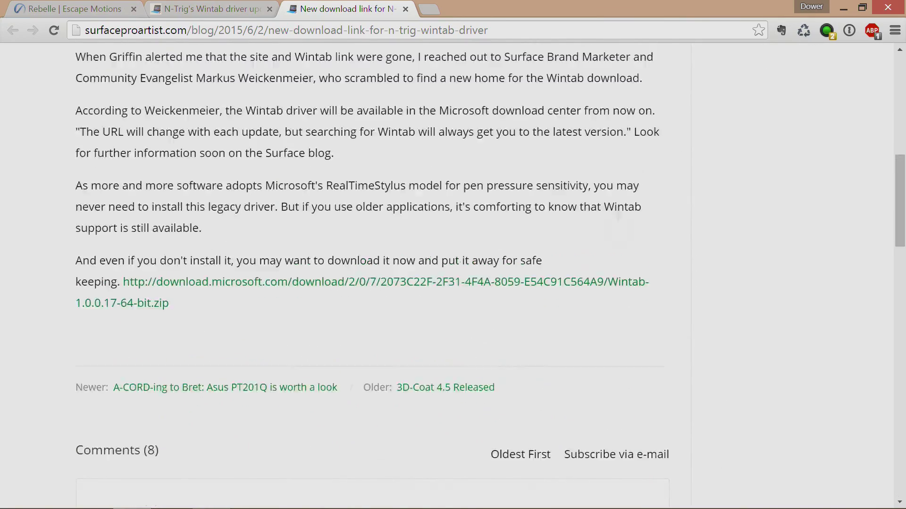
scroll(446, 276, "up", 9)
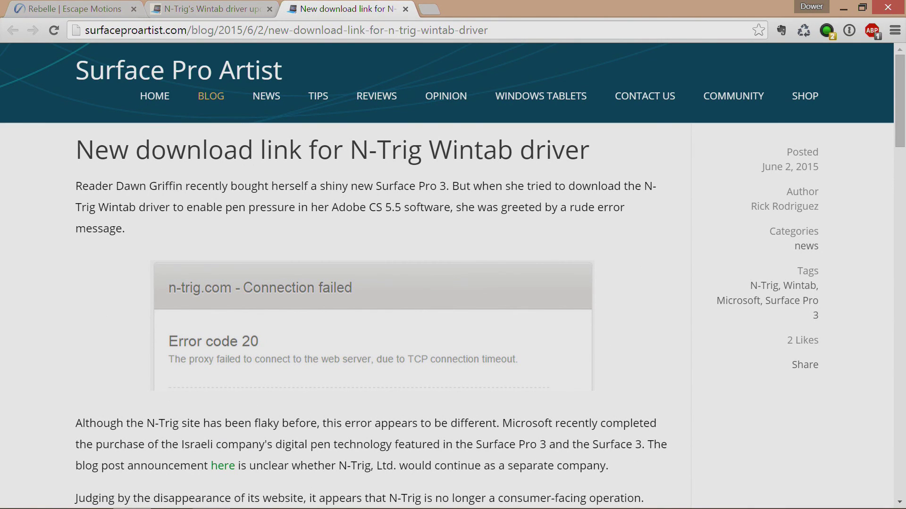
Return to the Rebelle product page, minimize the browser and launch Rebelle from the Start screen.
key("ctrl+1")
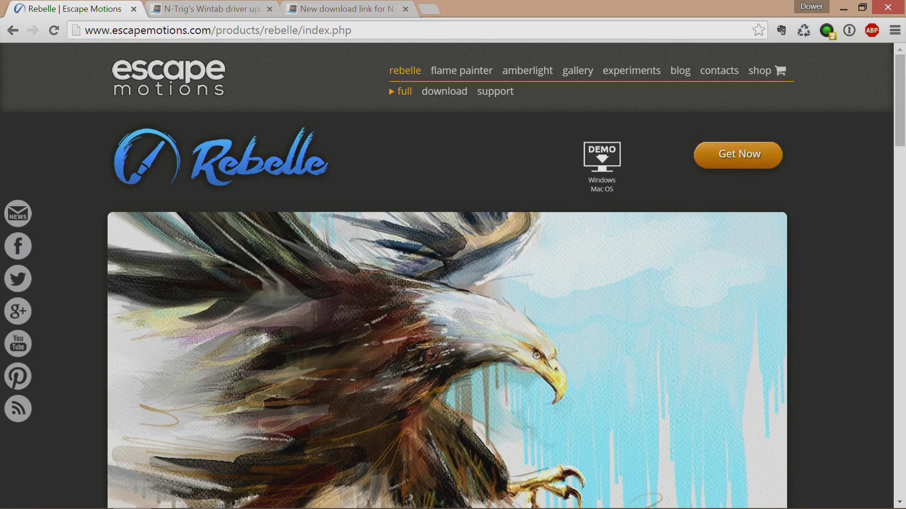
left_click(843, 8)
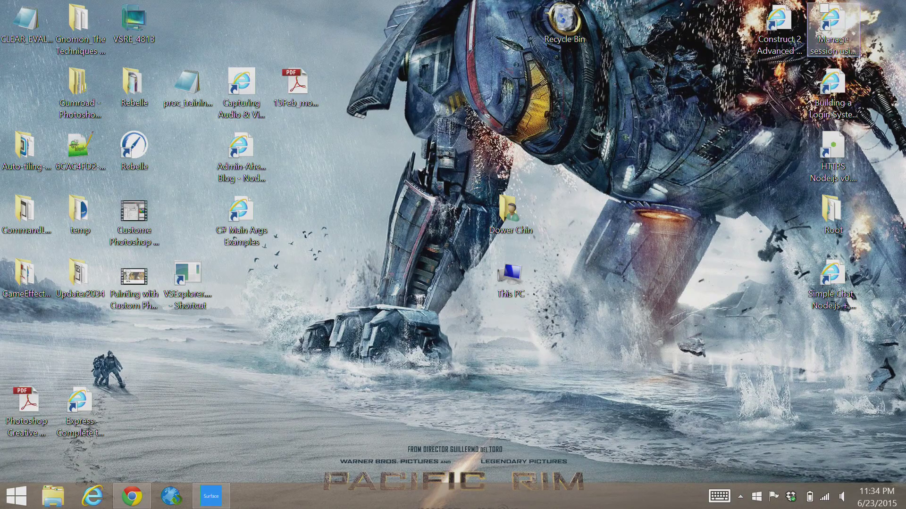
key("super")
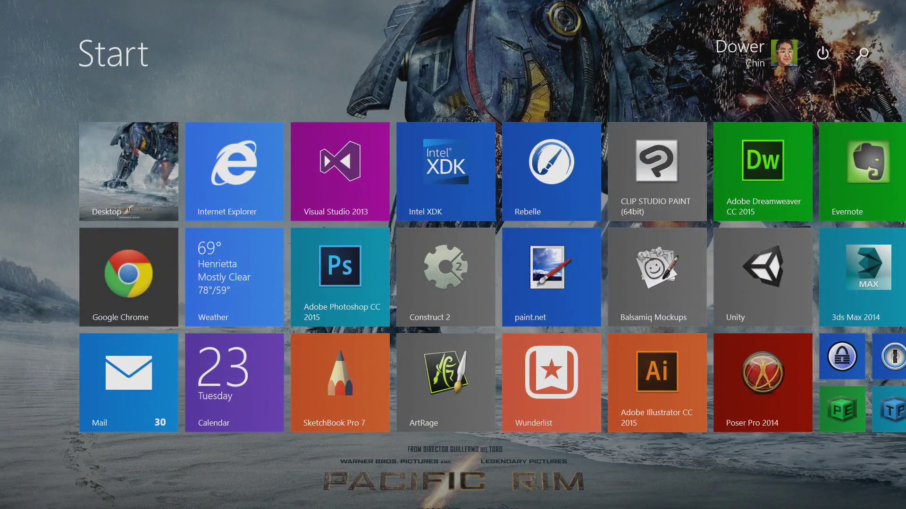
key("super")
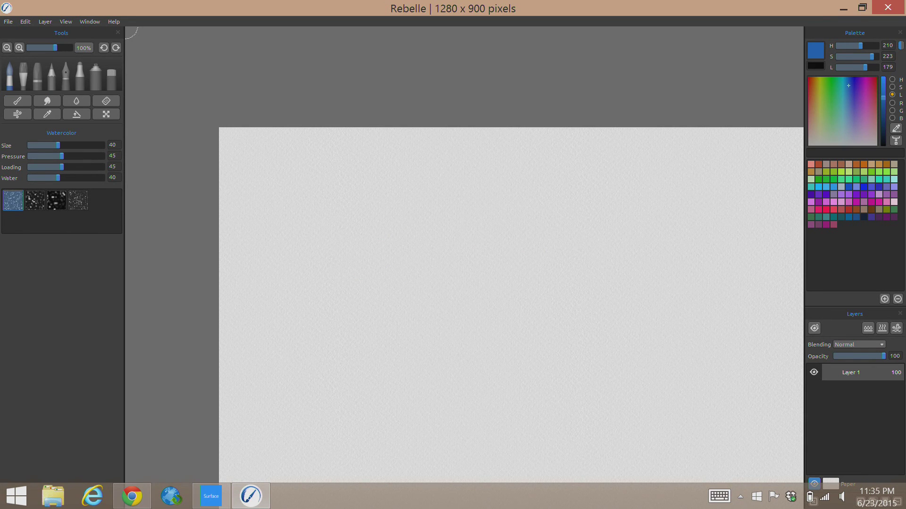
Paint a winding blue watercolor test stroke on the blank canvas and undo it.
mouse_move(488, 173)
left_mouse_down()
mouse_move(473, 231)
mouse_move(552, 206)
mouse_move(569, 239)
left_mouse_up()
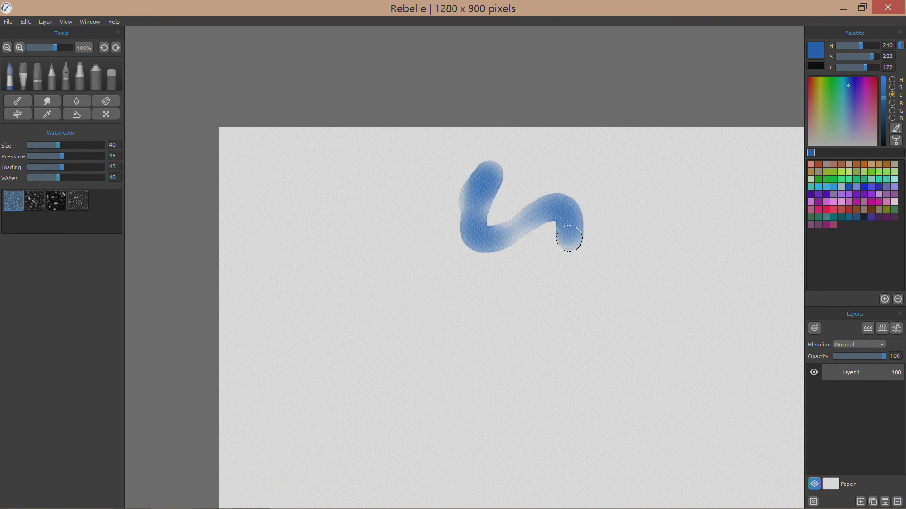
left_click(103, 48)
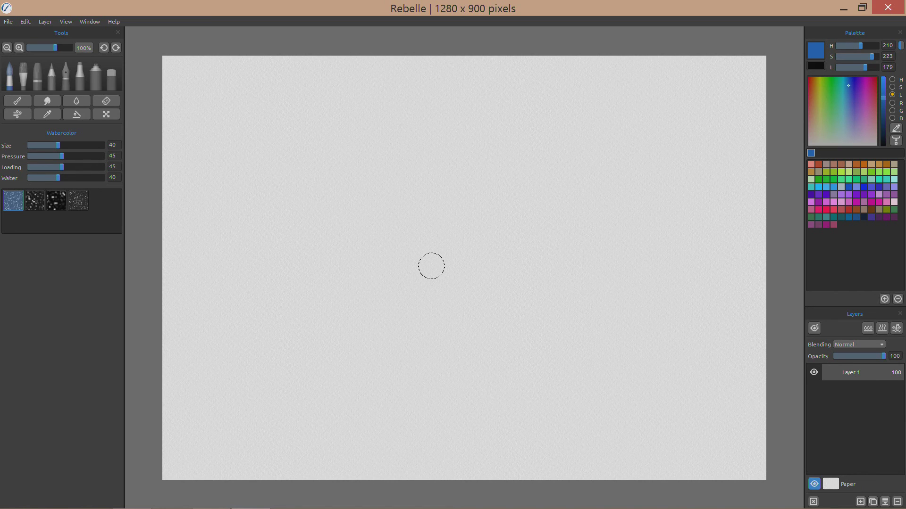
Choose a green paint color with H 144, S 183, L 179 and set the canvas zoom to 150%.
left_click(836, 105)
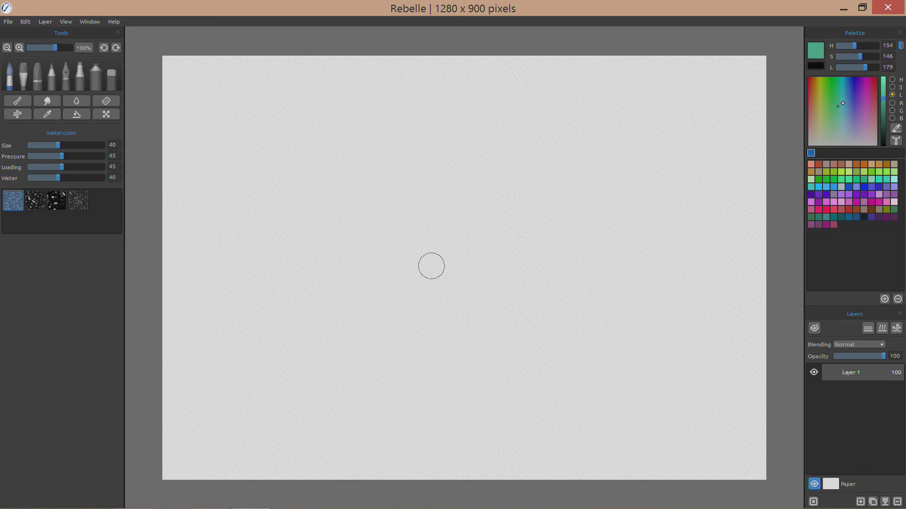
left_click(836, 96)
left_click(20, 48)
left_click(20, 48)
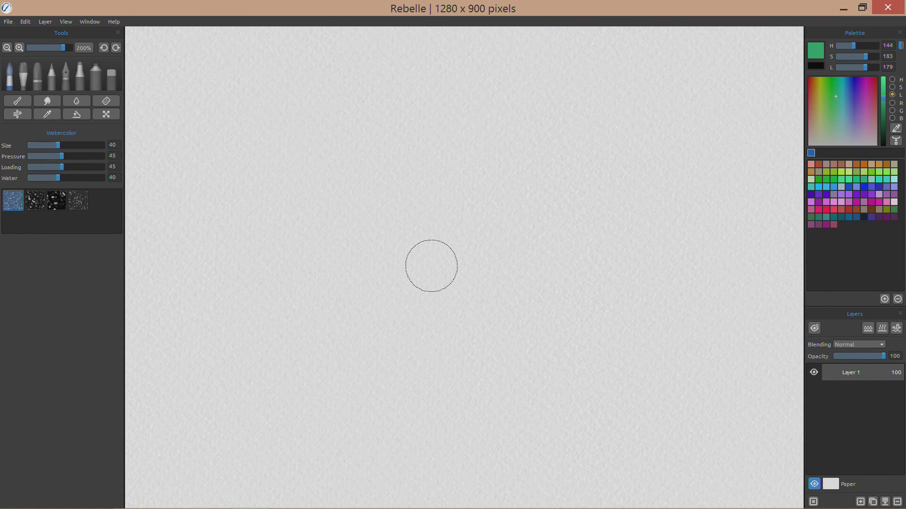
key("ctrl+minus")
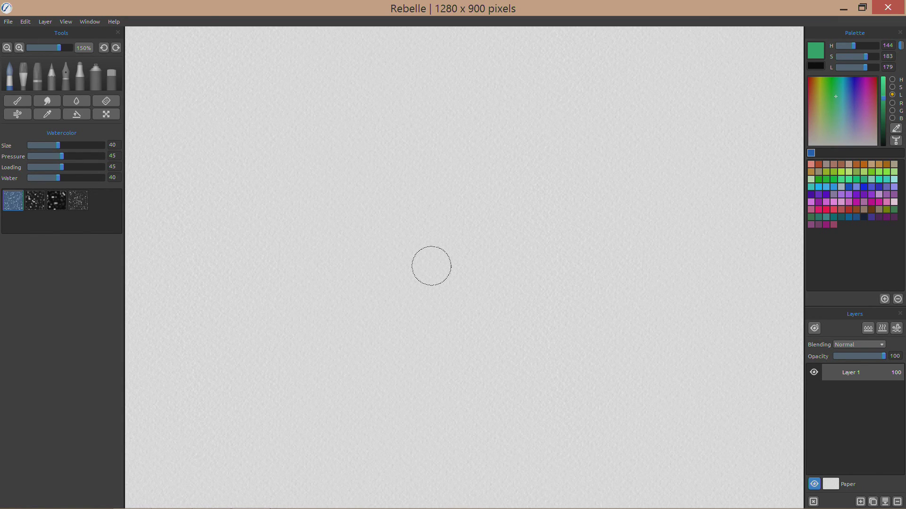
left_click(25, 22)
left_click(11, 21)
left_click(45, 21)
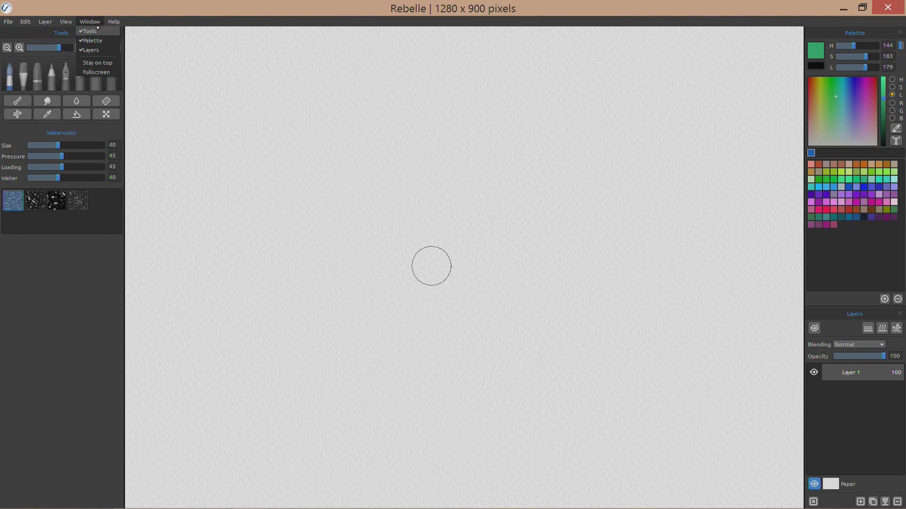
left_click(61, 21)
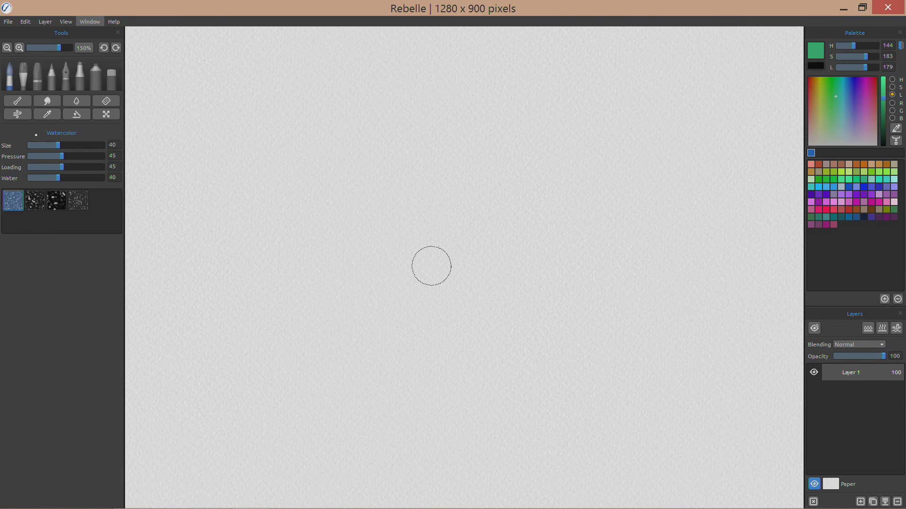
Set the Watercolor brush to size 51, pressure 52 and water 51, try other brush shapes and return to the first one.
mouse_move(58, 145)
left_mouse_down()
mouse_move(75, 146)
mouse_move(66, 146)
mouse_move(67, 177)
left_mouse_up()
left_click(35, 206)
left_click(56, 204)
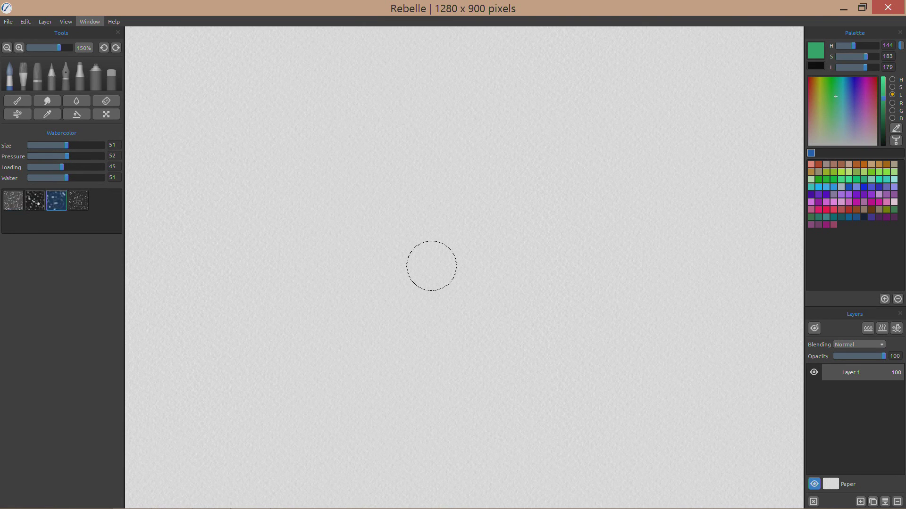
left_click(14, 201)
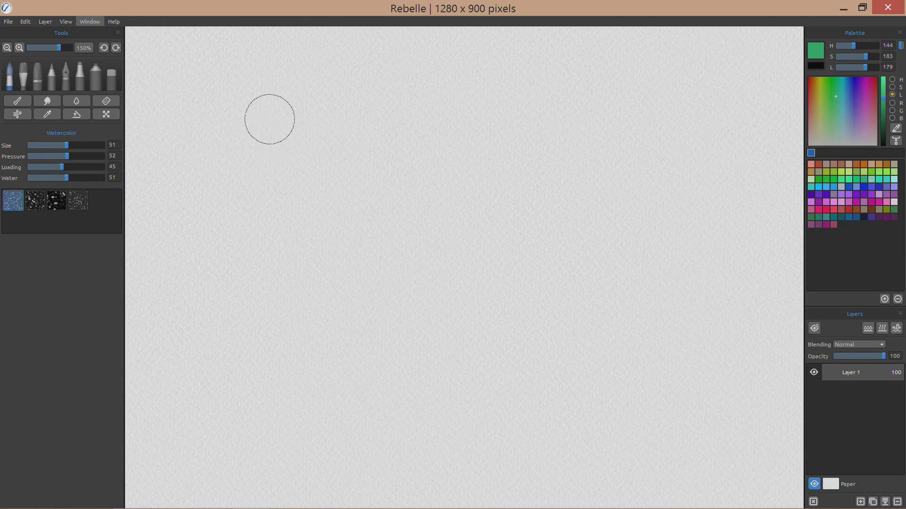
Paint a large green watercolor blob in the canvas's upper-left area and blow its wet upper edge outward with the Blow tool.
mouse_move(268, 141)
left_mouse_down()
mouse_move(267, 120)
mouse_move(298, 135)
mouse_move(252, 166)
mouse_move(234, 154)
mouse_move(315, 136)
mouse_move(359, 149)
mouse_move(340, 195)
mouse_move(377, 195)
mouse_move(358, 203)
mouse_move(376, 209)
mouse_move(301, 191)
mouse_move(271, 167)
mouse_move(308, 145)
mouse_move(296, 144)
mouse_move(348, 173)
mouse_move(361, 201)
mouse_move(395, 212)
mouse_move(370, 237)
mouse_move(351, 201)
left_mouse_up()
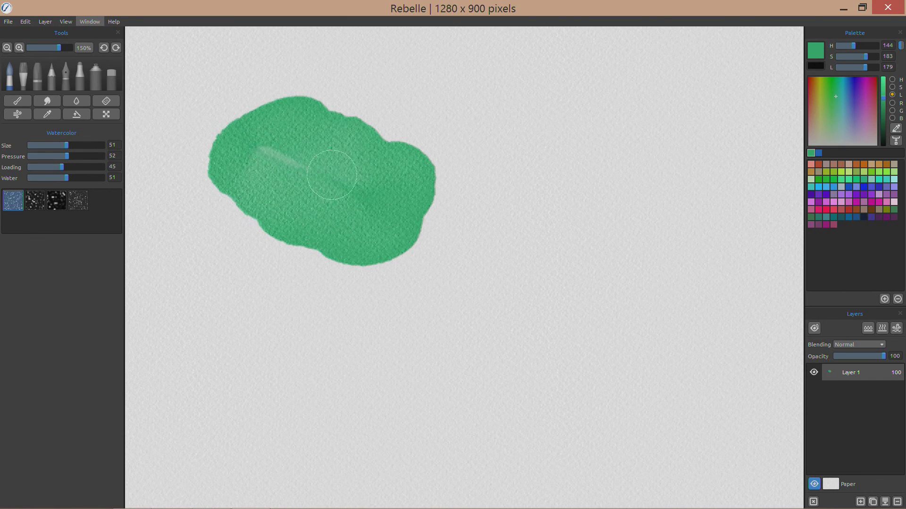
mouse_move(325, 181)
left_mouse_down()
mouse_move(303, 178)
mouse_move(332, 195)
mouse_move(324, 162)
mouse_move(249, 207)
left_mouse_up()
left_click(18, 114)
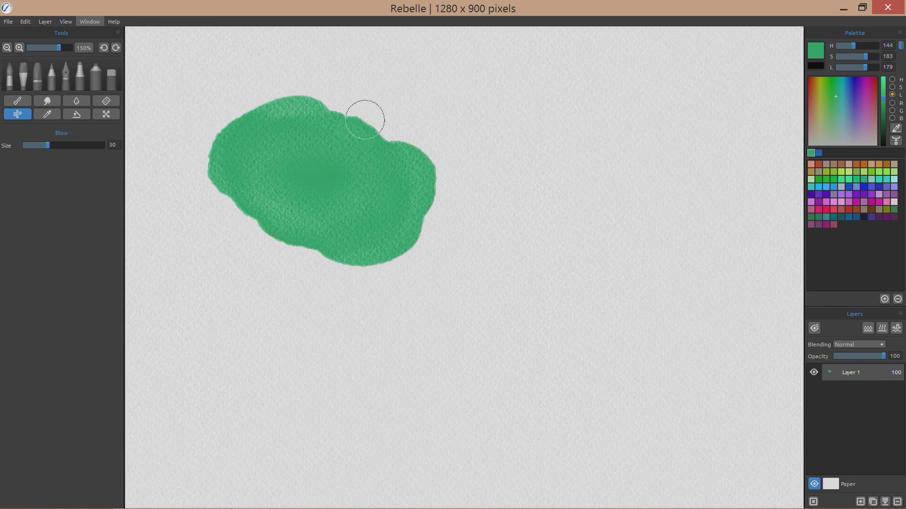
mouse_move(299, 101)
left_mouse_down()
mouse_move(312, 70)
mouse_move(279, 140)
mouse_move(310, 84)
mouse_move(333, 142)
mouse_move(345, 98)
mouse_move(356, 91)
mouse_move(332, 146)
mouse_move(338, 118)
mouse_move(320, 147)
mouse_move(340, 99)
mouse_move(324, 147)
mouse_move(339, 113)
mouse_move(309, 135)
mouse_move(318, 93)
mouse_move(292, 127)
mouse_move(281, 113)
mouse_move(290, 113)
mouse_move(275, 136)
mouse_move(284, 98)
mouse_move(347, 146)
mouse_move(366, 88)
mouse_move(358, 129)
mouse_move(377, 91)
mouse_move(379, 119)
mouse_move(394, 91)
left_mouse_up()
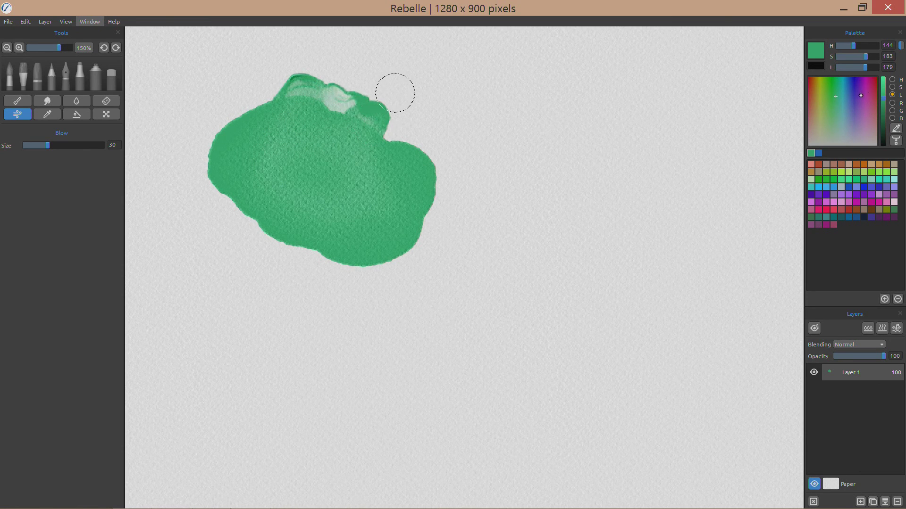
Paint a magenta watercolor spot (H 305, S 197, L 179) inside the green blob and blow the wet paint past its upper edge.
left_click(866, 92)
key("b")
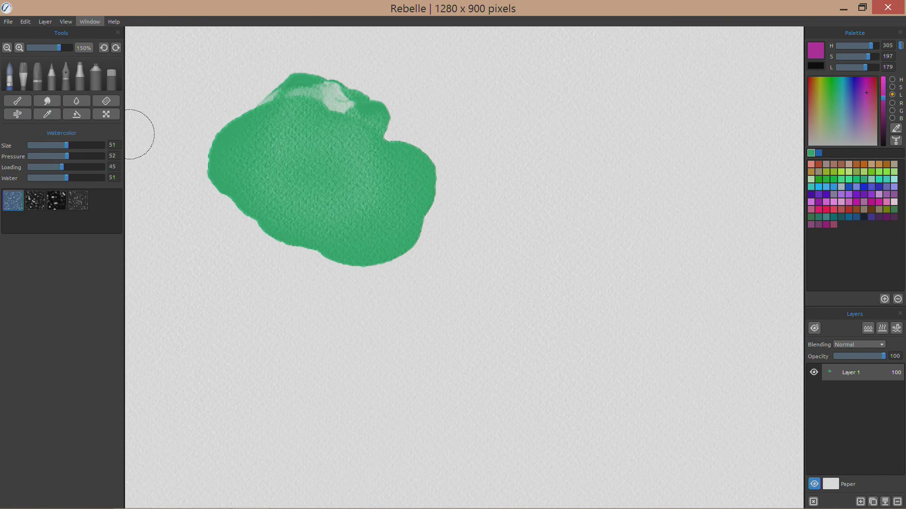
mouse_move(313, 144)
left_mouse_down()
mouse_move(283, 155)
mouse_move(319, 150)
left_mouse_up()
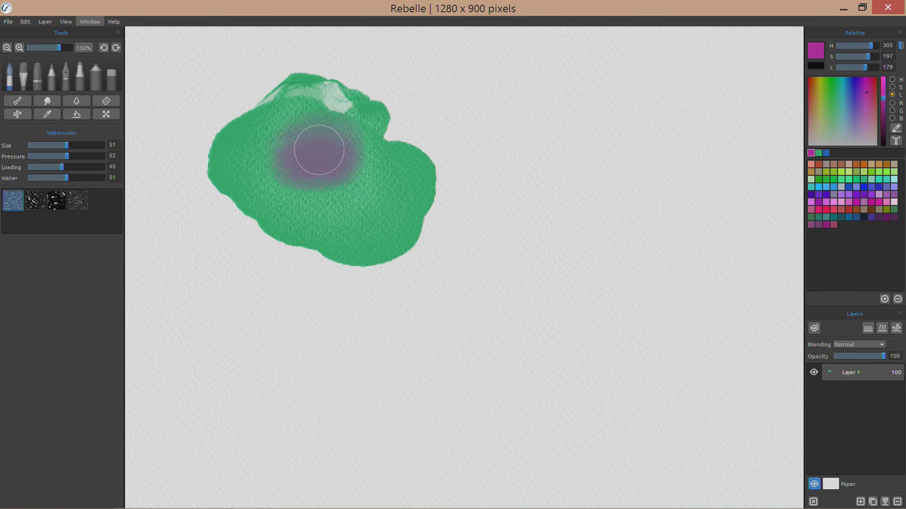
key("m")
key("b")
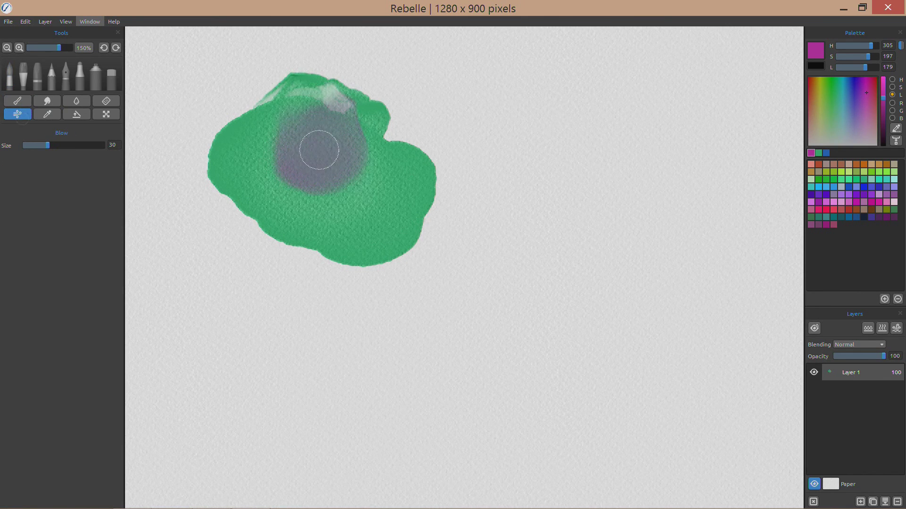
mouse_move(327, 159)
left_mouse_down()
mouse_move(343, 93)
mouse_move(294, 153)
mouse_move(275, 98)
mouse_move(299, 121)
mouse_move(303, 153)
mouse_move(302, 112)
mouse_move(322, 80)
mouse_move(332, 148)
mouse_move(371, 84)
mouse_move(350, 148)
mouse_move(409, 81)
mouse_move(366, 139)
mouse_move(401, 115)
mouse_move(349, 160)
mouse_move(417, 123)
mouse_move(335, 126)
mouse_move(325, 105)
mouse_move(344, 83)
mouse_move(302, 141)
mouse_move(276, 131)
mouse_move(260, 97)
mouse_move(319, 120)
mouse_move(346, 79)
mouse_move(365, 116)
mouse_move(375, 104)
mouse_move(402, 115)
mouse_move(387, 149)
mouse_move(358, 168)
mouse_move(411, 125)
mouse_move(318, 169)
mouse_move(258, 116)
mouse_move(257, 99)
mouse_move(277, 145)
mouse_move(250, 124)
mouse_move(243, 105)
left_mouse_up()
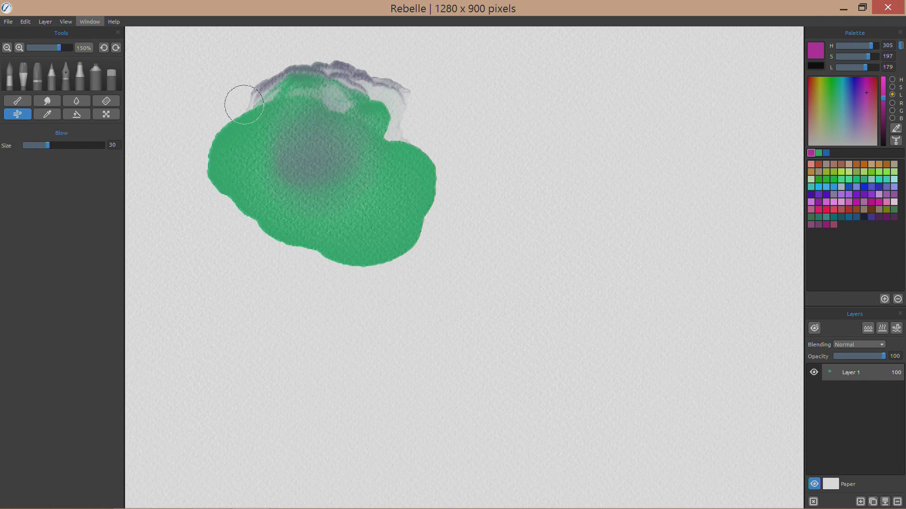
Paint violet-blue watercolor (H 233, S 139, L 179) over the green blob's lower-right edge and in a long horizontal stroke below it.
left_click(849, 101)
left_click(853, 108)
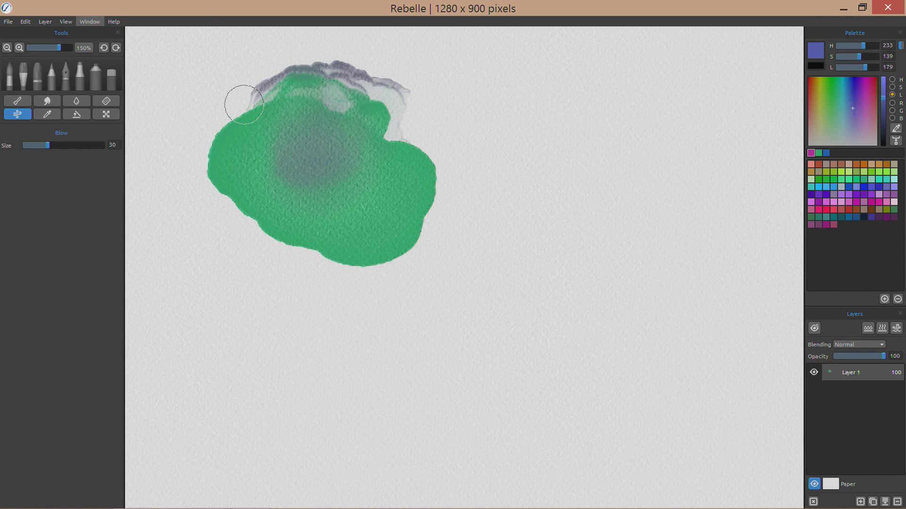
key("b")
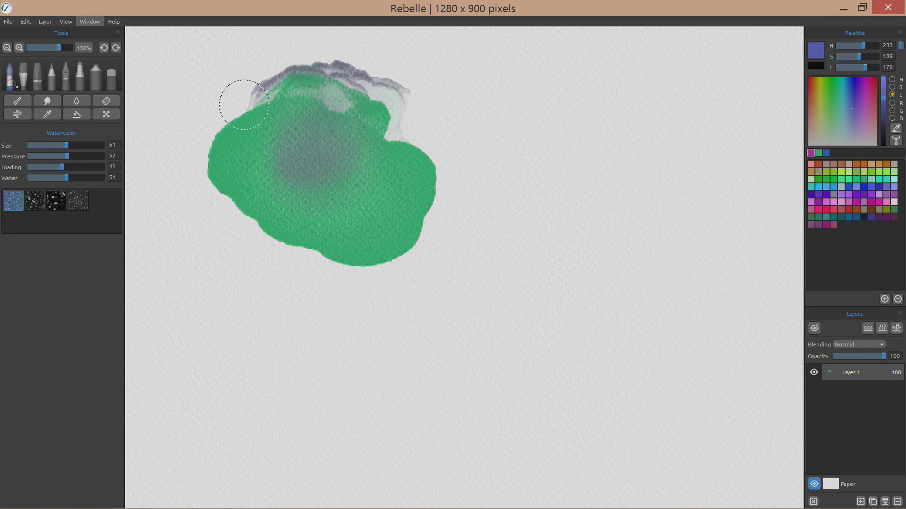
key("n")
key("b")
mouse_move(481, 178)
left_mouse_down()
mouse_move(462, 204)
mouse_move(440, 194)
mouse_move(479, 257)
mouse_move(501, 246)
left_mouse_up()
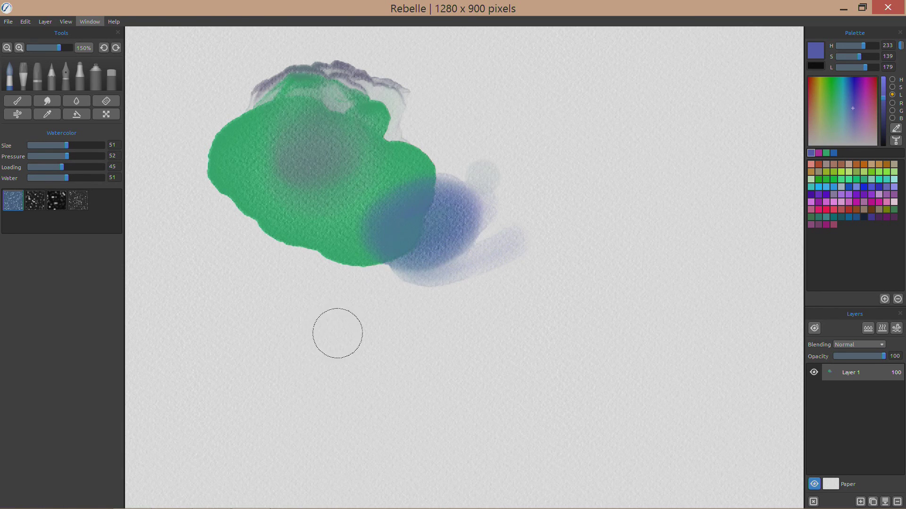
mouse_move(330, 340)
left_mouse_down()
mouse_move(519, 317)
mouse_move(726, 320)
left_mouse_up()
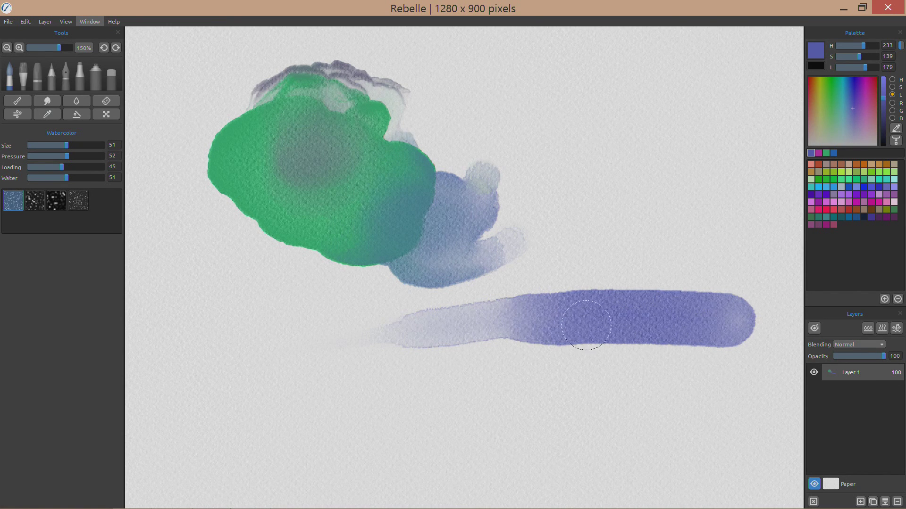
Paint a pink watercolor stroke (H 329, S 176, L 179) along the lower edge of the long violet-blue stroke.
left_click(871, 98)
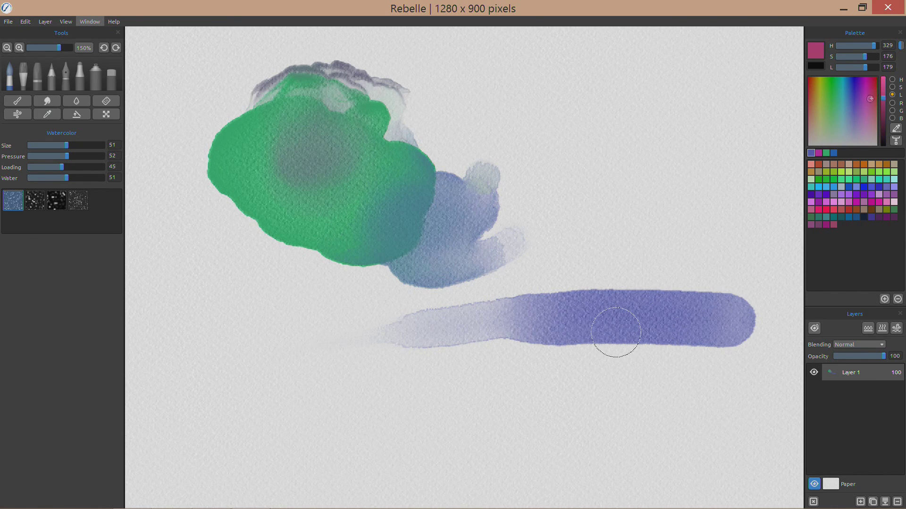
mouse_move(445, 351)
left_mouse_down()
mouse_move(518, 344)
mouse_move(759, 356)
left_mouse_up()
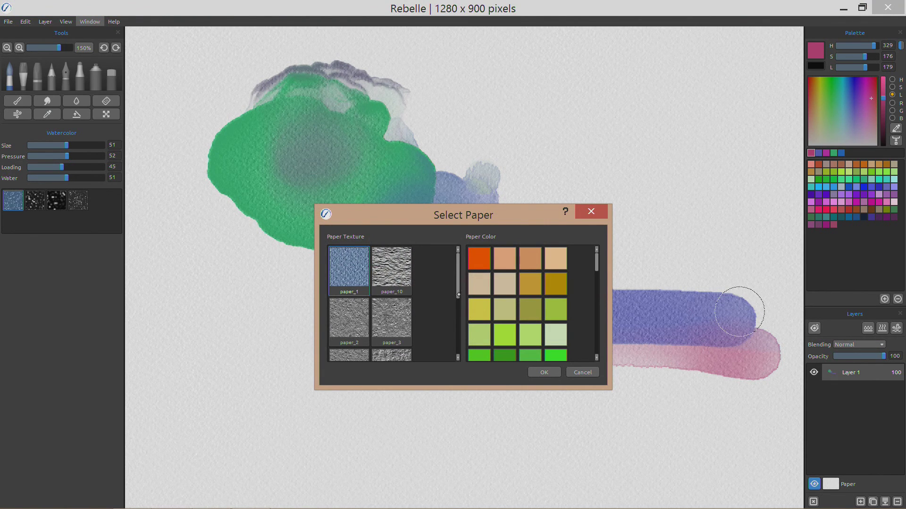
Change the paper to texture paper_3 with the light tan paper color.
mouse_move(459, 295)
left_mouse_down()
mouse_move(458, 319)
mouse_move(458, 304)
left_mouse_up()
left_click(391, 298)
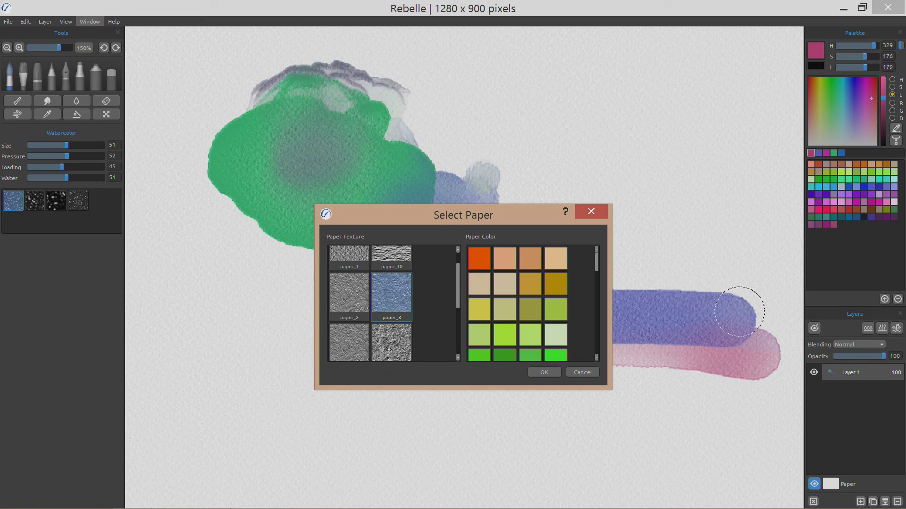
left_click(555, 269)
left_click(544, 372)
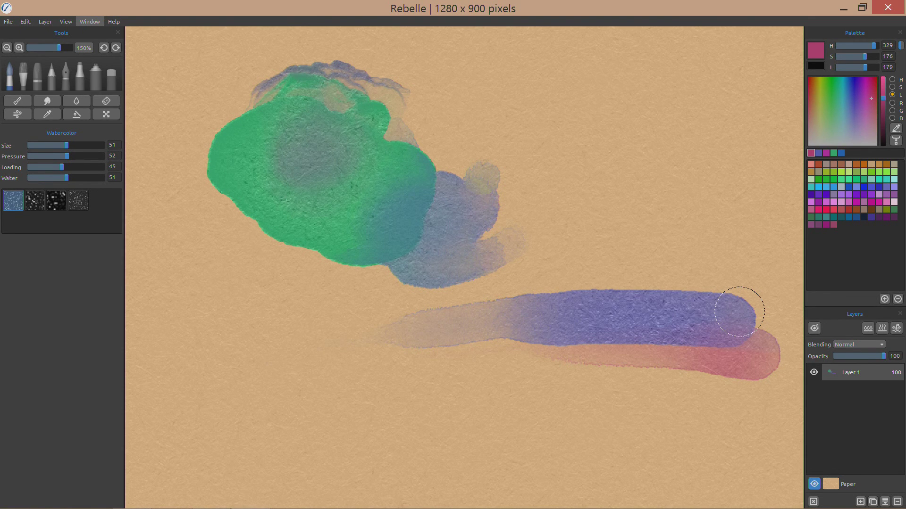
Change the paper to texture paper_7 with the bright sky-blue paper color.
left_click(831, 484)
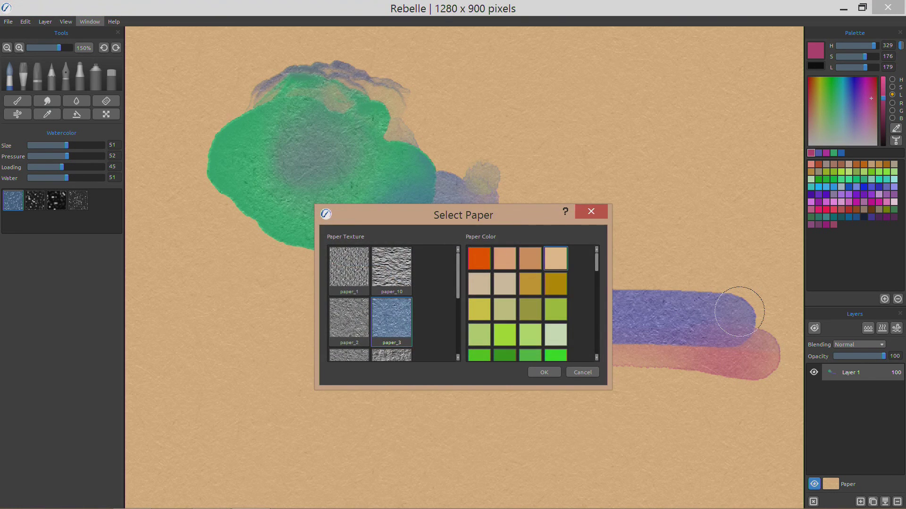
left_click_drag(458, 290, 457, 334)
left_click(396, 312)
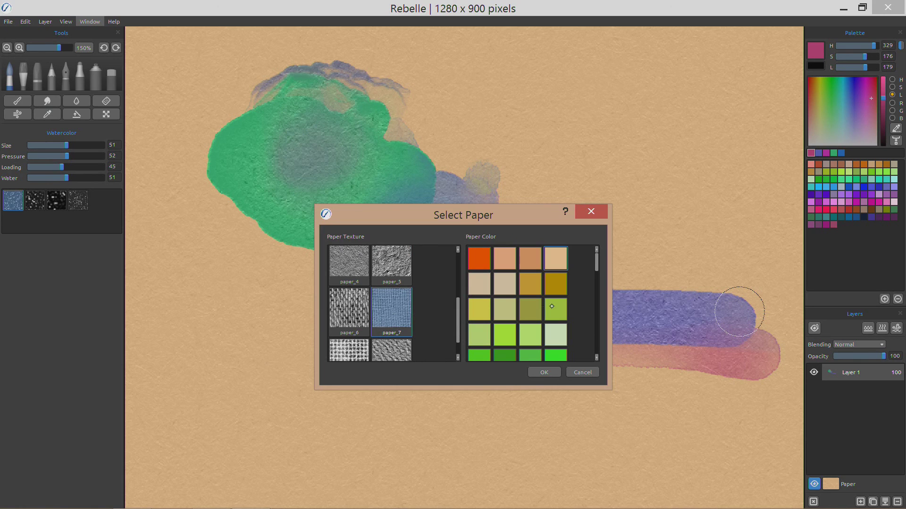
scroll(559, 288, "down", 8)
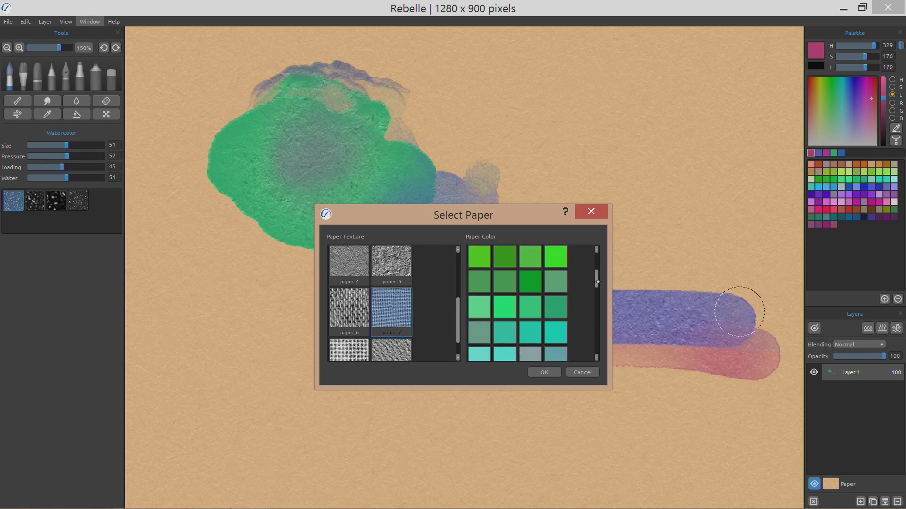
left_click(559, 287)
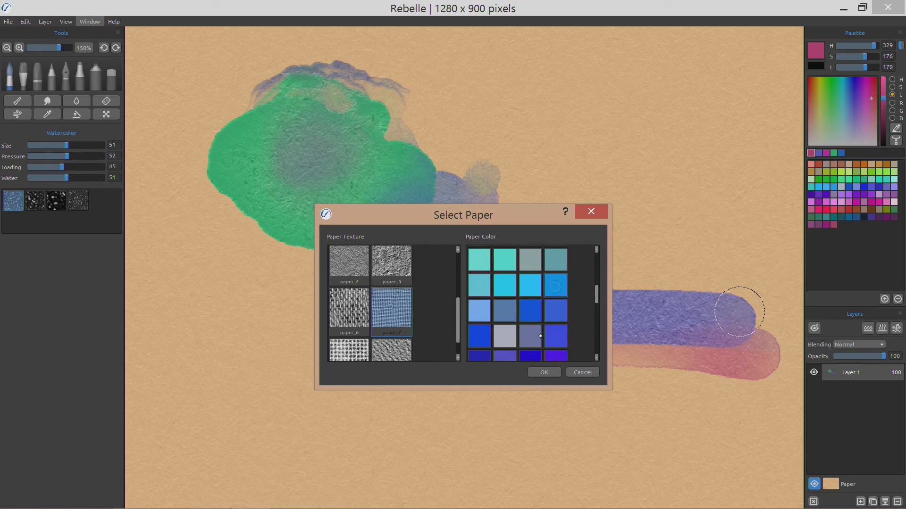
left_click(537, 283)
left_click(543, 373)
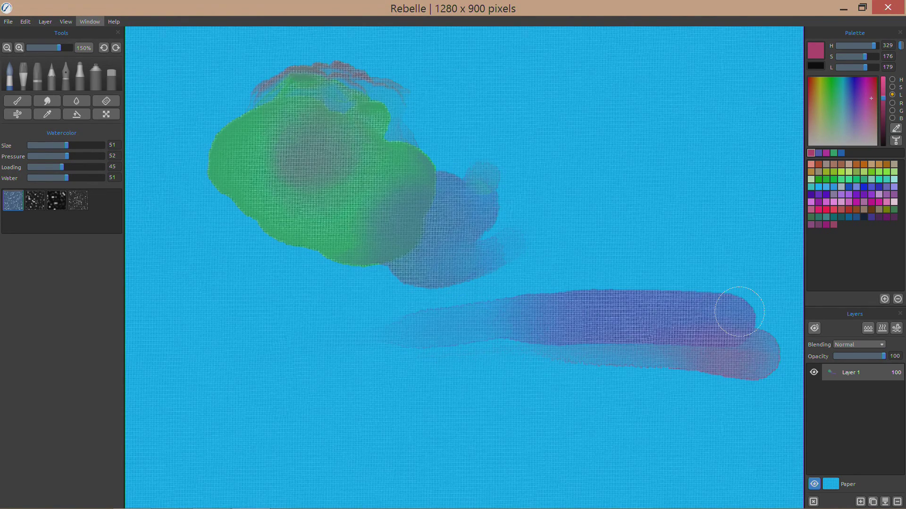
Inspect the woven texture up close at 400% and change the paper to texture paper_8 with the pale pink paper color.
left_click(19, 47)
left_click(19, 48)
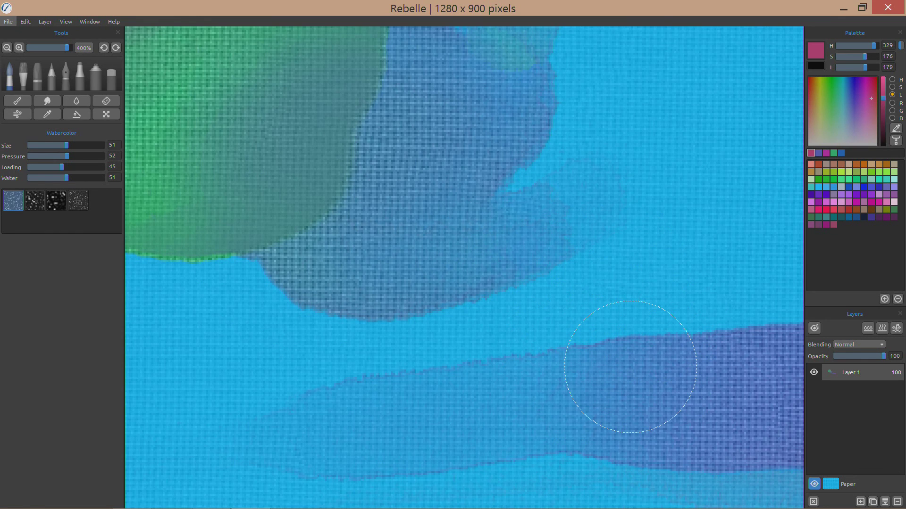
left_click(831, 485)
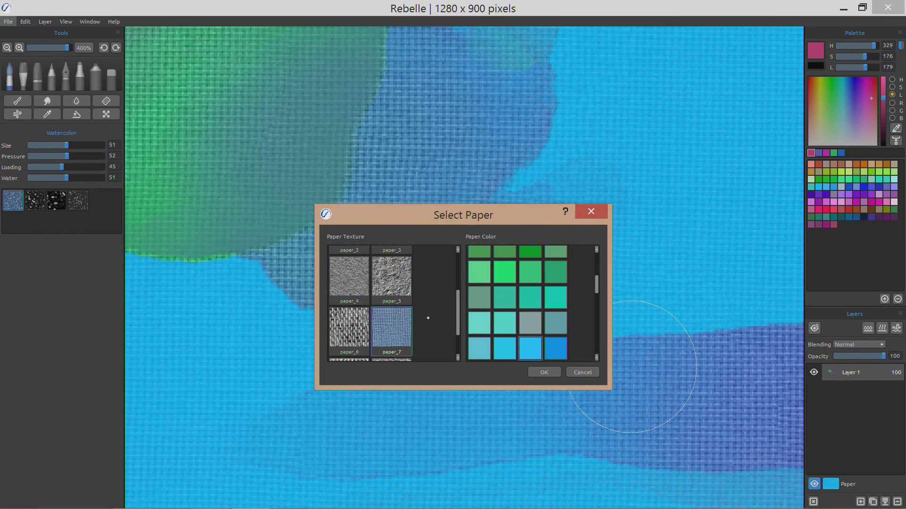
left_click_drag(460, 326, 458, 347)
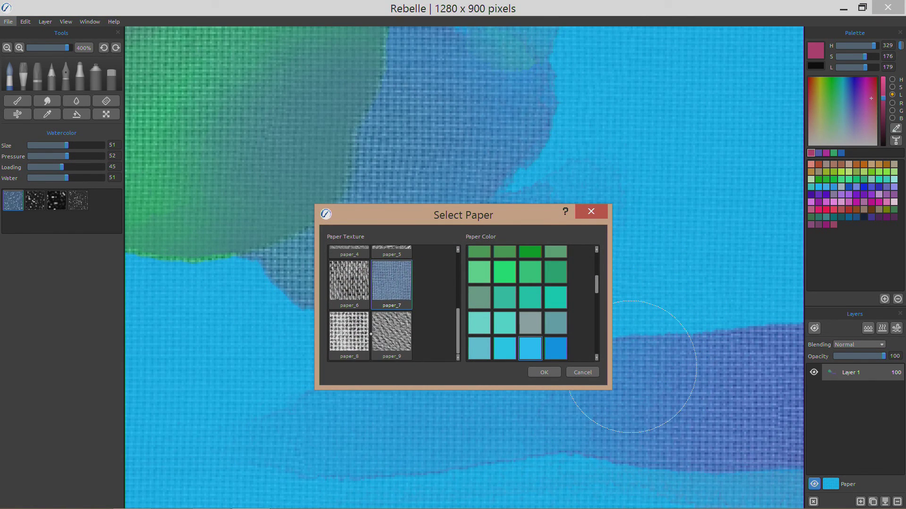
left_click(352, 333)
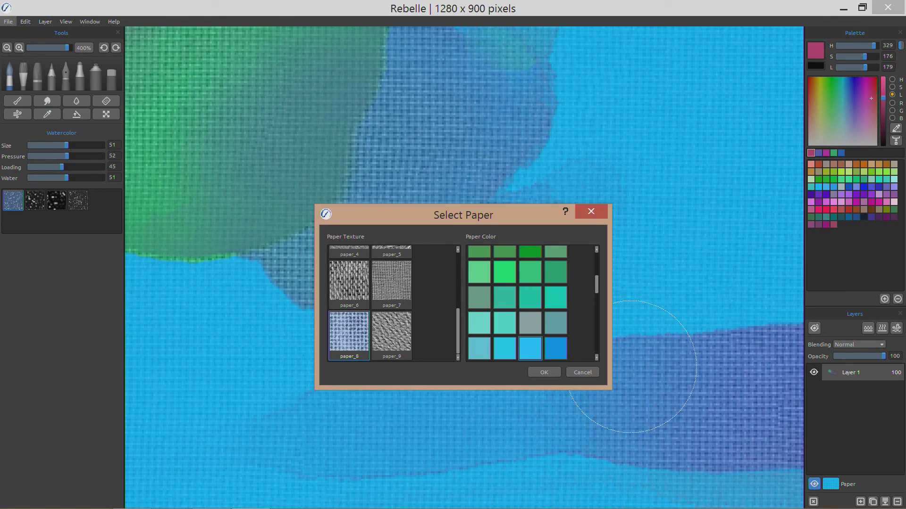
scroll(566, 310, "down", 10)
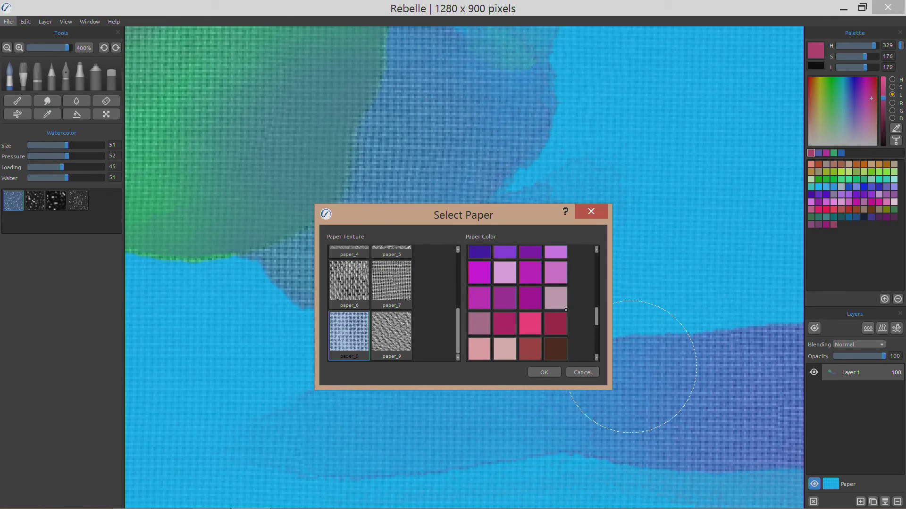
left_click(499, 351)
left_click(536, 372)
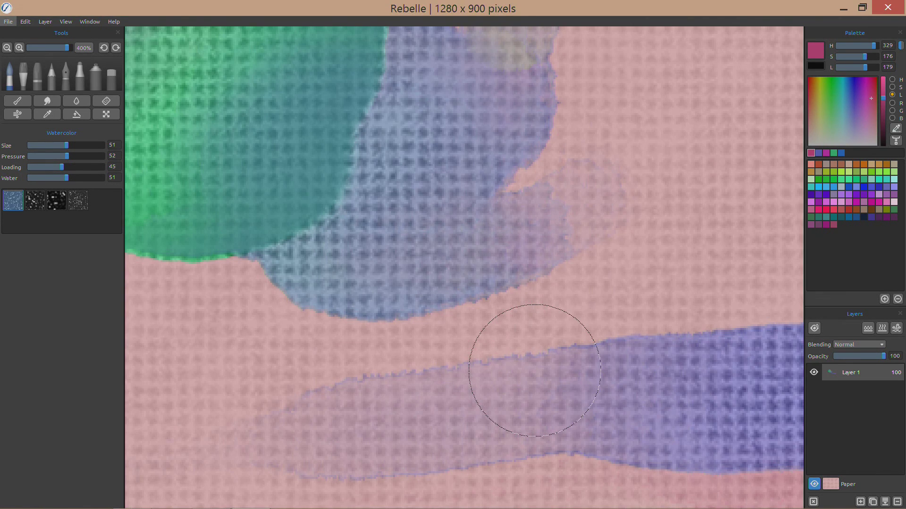
Show the whole canvas at 100% and change the paper to texture paper_1 with the light tan paper color.
left_click(8, 47)
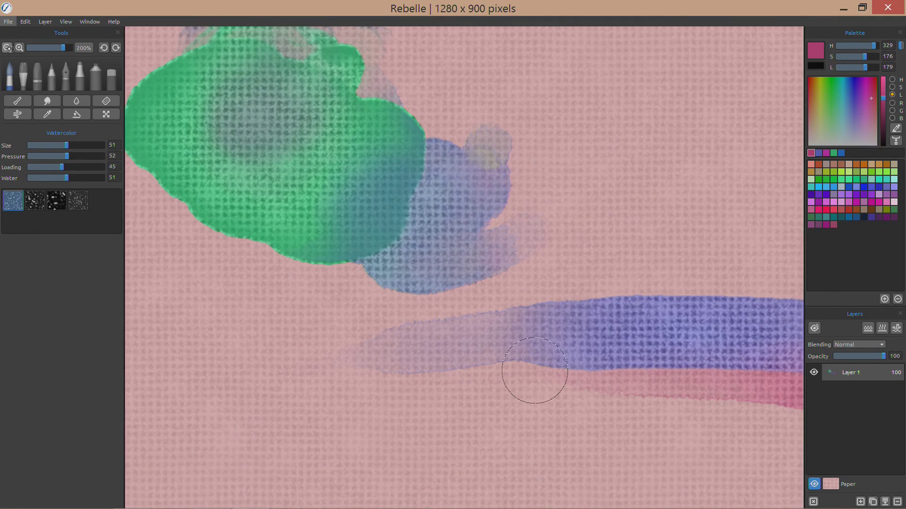
left_click(7, 47)
left_click(8, 48)
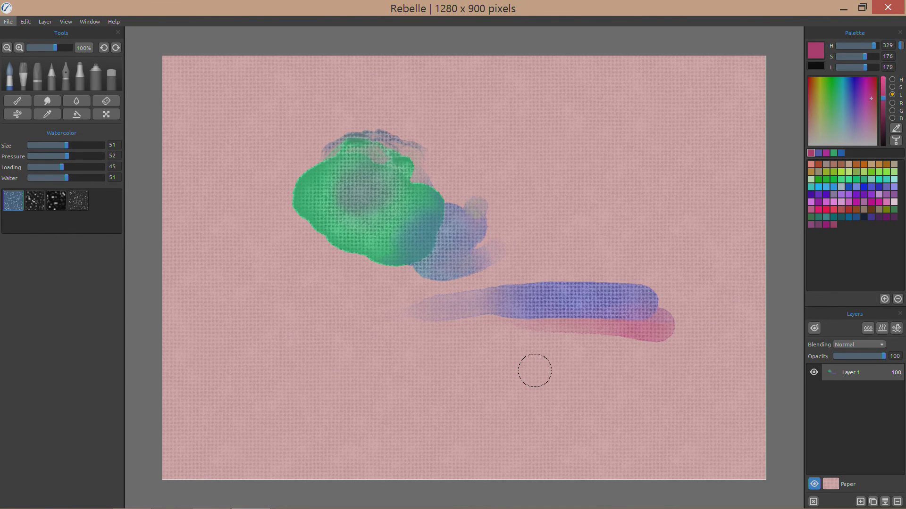
left_click(830, 484)
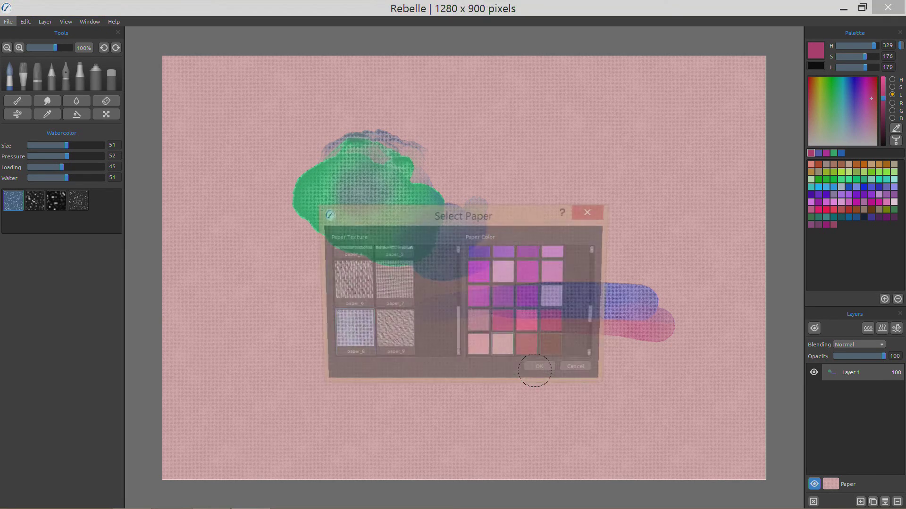
left_click_drag(596, 314, 596, 260)
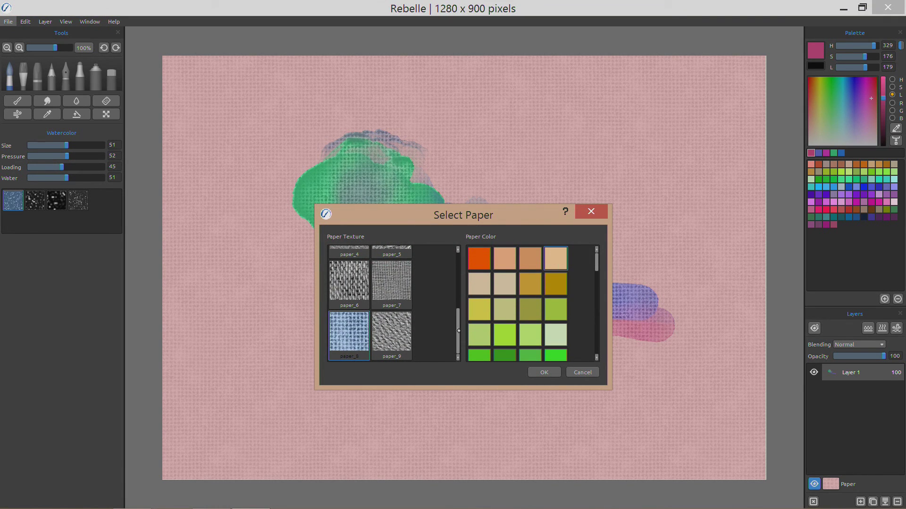
left_click_drag(459, 332, 450, 260)
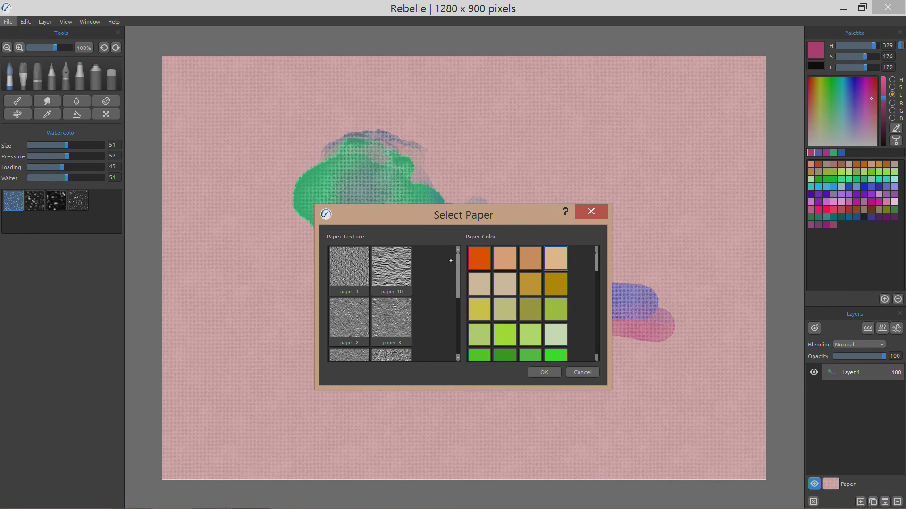
left_click(355, 282)
left_click(536, 372)
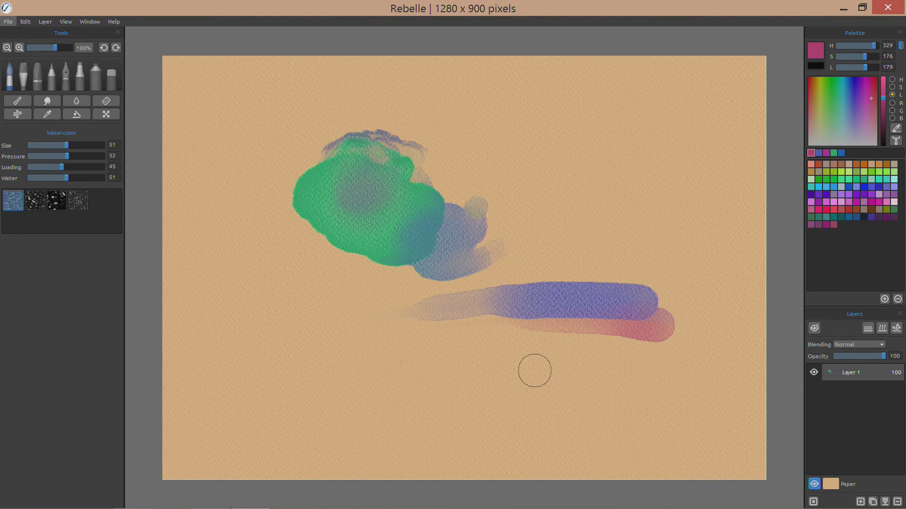
Paint a long curved acrylic stroke in teal blue (H 188, S 208, L 179) across the lower part of the canvas.
key("a")
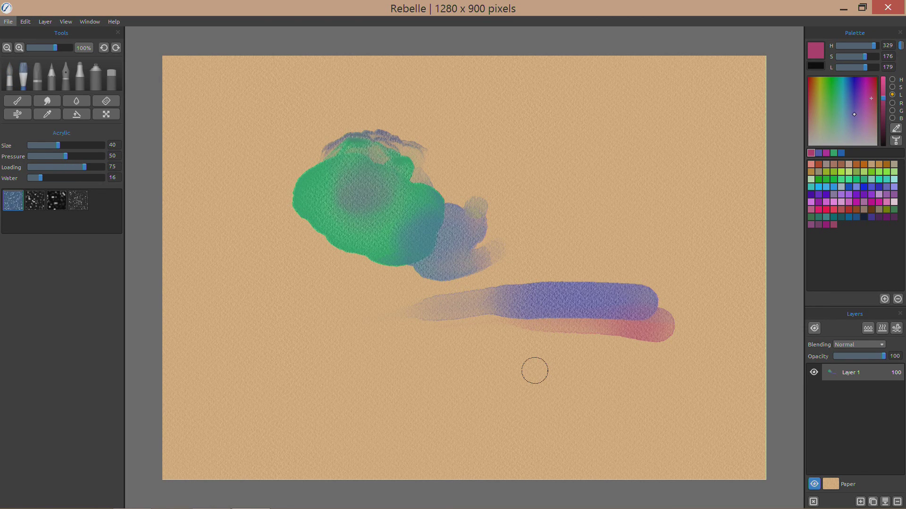
left_click_drag(854, 114, 844, 89)
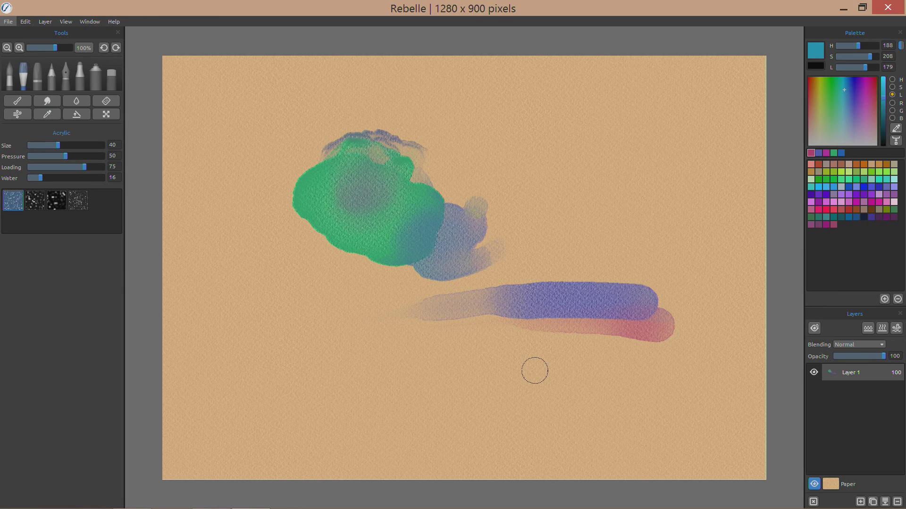
mouse_move(231, 416)
left_mouse_down()
mouse_move(306, 386)
mouse_move(421, 377)
mouse_move(542, 405)
mouse_move(571, 443)
left_mouse_up()
Paint a round teal acrylic dab below the green blob and streaky dry-brush acrylic strokes around it and above the long curved stroke.
left_click(281, 326)
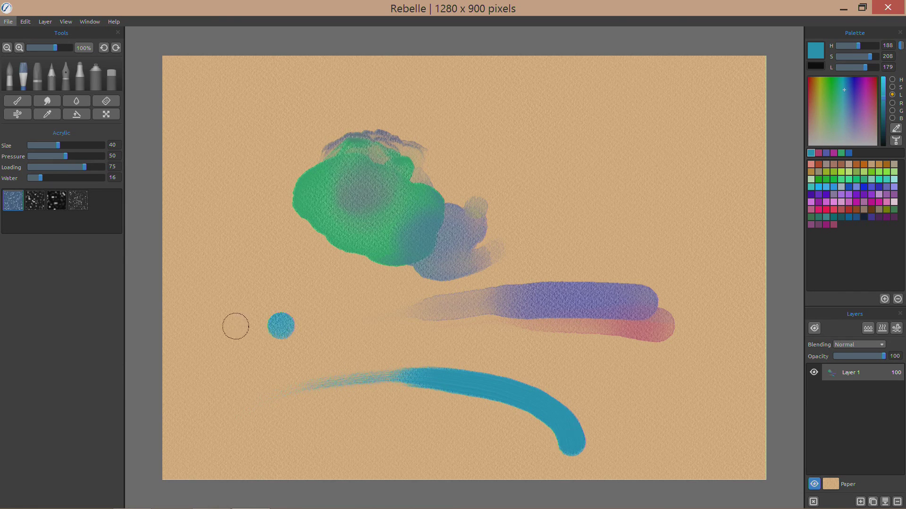
left_click_drag(236, 321, 251, 287)
left_click_drag(280, 315, 307, 293)
mouse_move(266, 346)
left_mouse_down()
mouse_move(321, 296)
mouse_move(279, 340)
left_mouse_up()
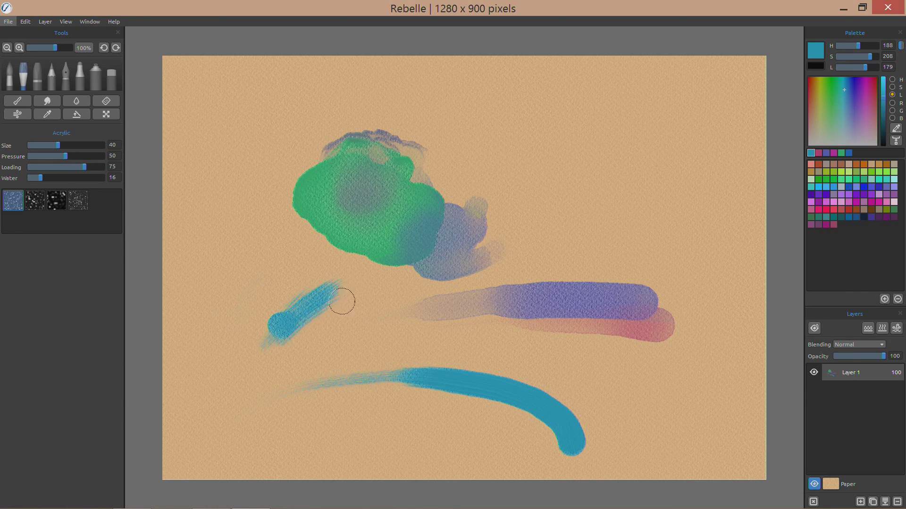
left_click_drag(338, 305, 297, 332)
mouse_move(375, 297)
left_mouse_down()
mouse_move(338, 334)
mouse_move(299, 349)
mouse_move(422, 324)
mouse_move(441, 324)
mouse_move(447, 341)
mouse_move(497, 323)
mouse_move(427, 359)
mouse_move(449, 354)
mouse_move(444, 367)
mouse_move(518, 330)
left_mouse_up()
mouse_move(561, 399)
left_mouse_down()
mouse_move(582, 384)
mouse_move(599, 398)
left_mouse_up()
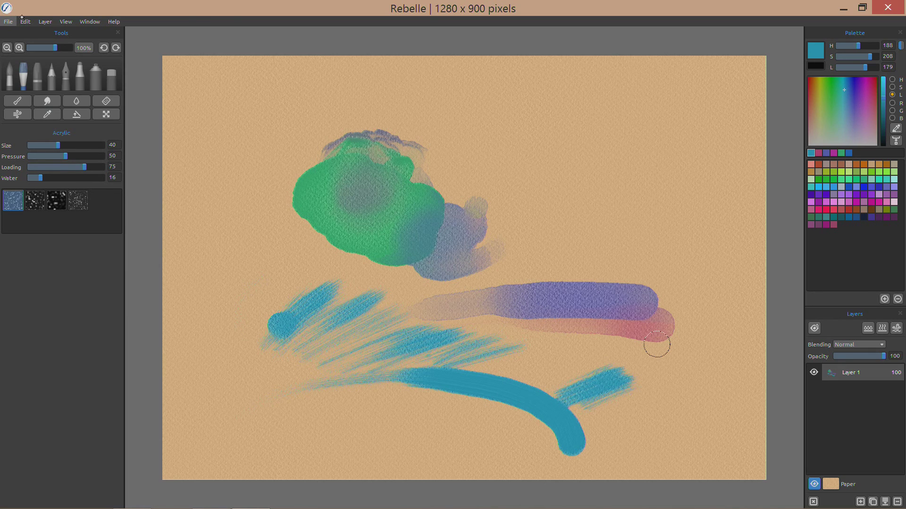
Paint a faint, light-pressure teal acrylic stroke above the violet-blue stroke and extend it rightward with a thick, heavy one.
left_click(20, 48)
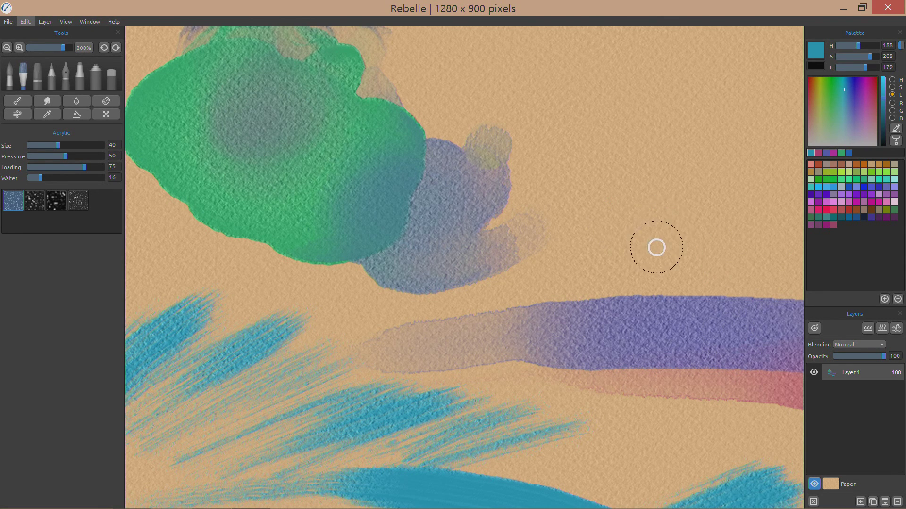
mouse_move(657, 248)
left_mouse_down()
mouse_move(601, 235)
mouse_move(633, 199)
left_mouse_up()
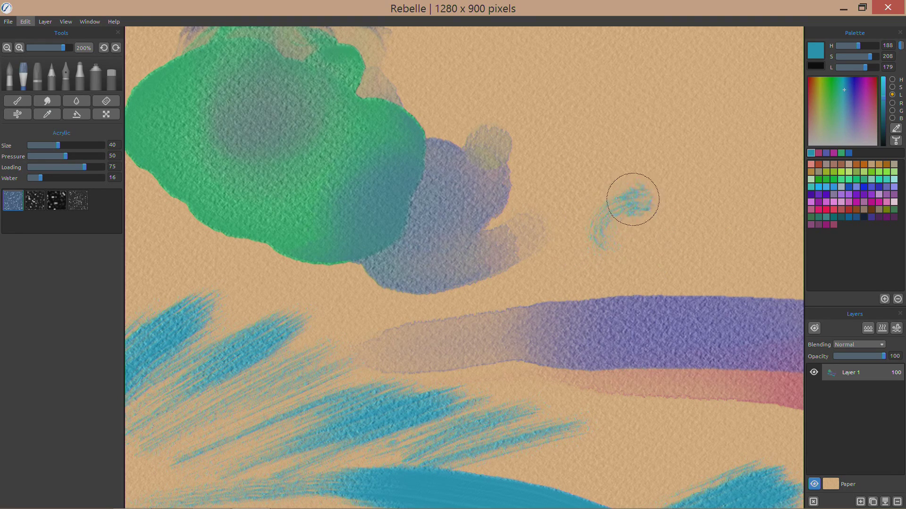
left_click_drag(641, 231, 581, 151)
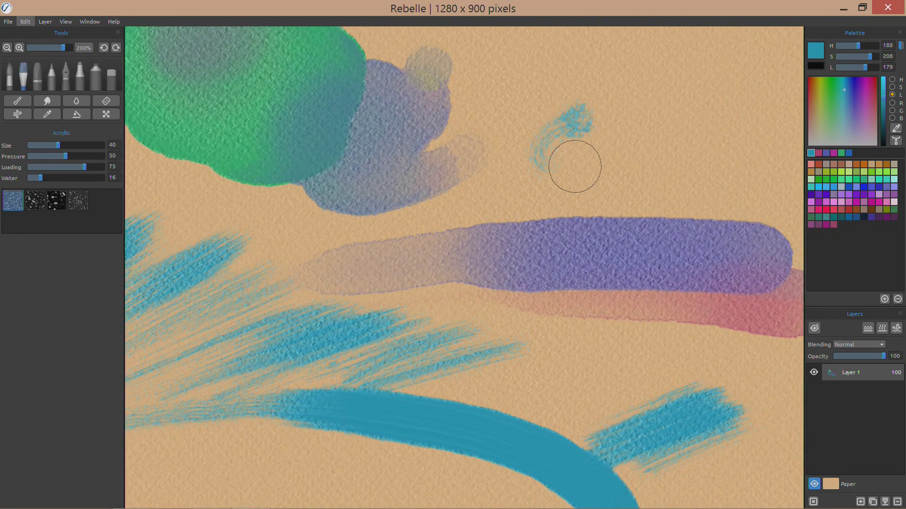
mouse_move(564, 192)
left_mouse_down()
mouse_move(635, 121)
mouse_move(420, 250)
mouse_move(595, 101)
left_mouse_up()
left_click_drag(415, 276, 296, 423)
mouse_move(552, 163)
left_mouse_down()
mouse_move(366, 345)
mouse_move(644, 245)
mouse_move(433, 135)
mouse_move(598, 123)
mouse_move(540, 121)
mouse_move(467, 146)
left_mouse_up()
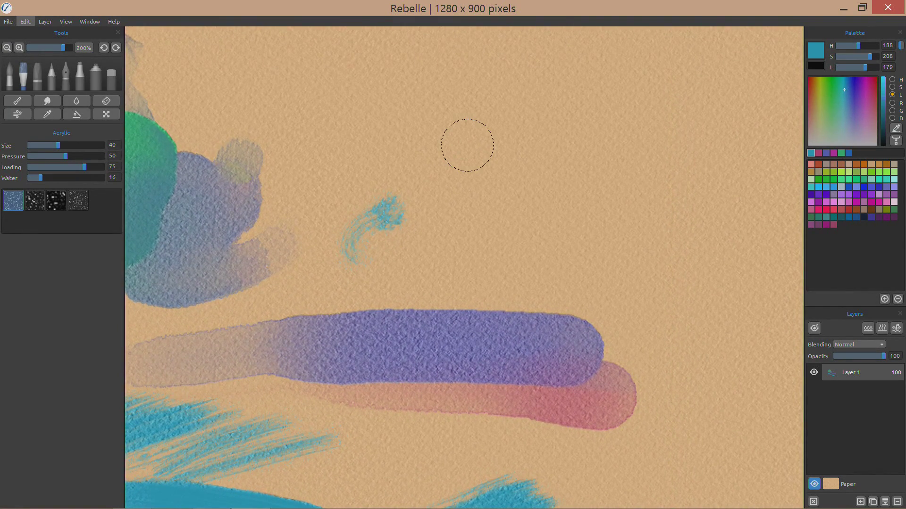
mouse_move(390, 198)
left_mouse_down()
mouse_move(410, 228)
mouse_move(395, 229)
mouse_move(430, 204)
mouse_move(393, 243)
mouse_move(444, 196)
mouse_move(439, 210)
mouse_move(477, 202)
mouse_move(471, 193)
mouse_move(468, 213)
mouse_move(496, 230)
mouse_move(549, 220)
mouse_move(536, 206)
mouse_move(483, 226)
mouse_move(527, 210)
mouse_move(524, 222)
mouse_move(563, 231)
mouse_move(692, 185)
mouse_move(663, 180)
mouse_move(596, 215)
mouse_move(613, 221)
mouse_move(499, 230)
left_mouse_up()
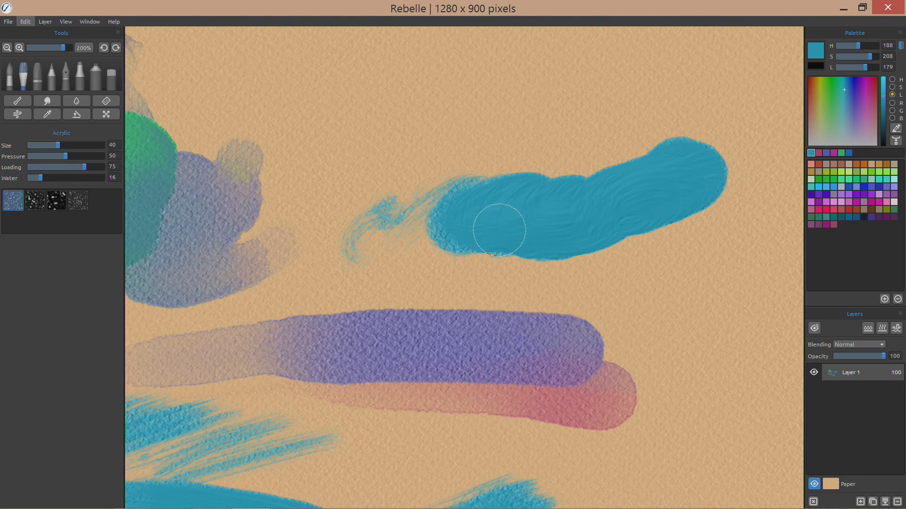
Paint a grainy teal pastel stroke above the thick acrylic stroke and a red pastel patch (H 349, S 199, L 179) over its right end.
key("p")
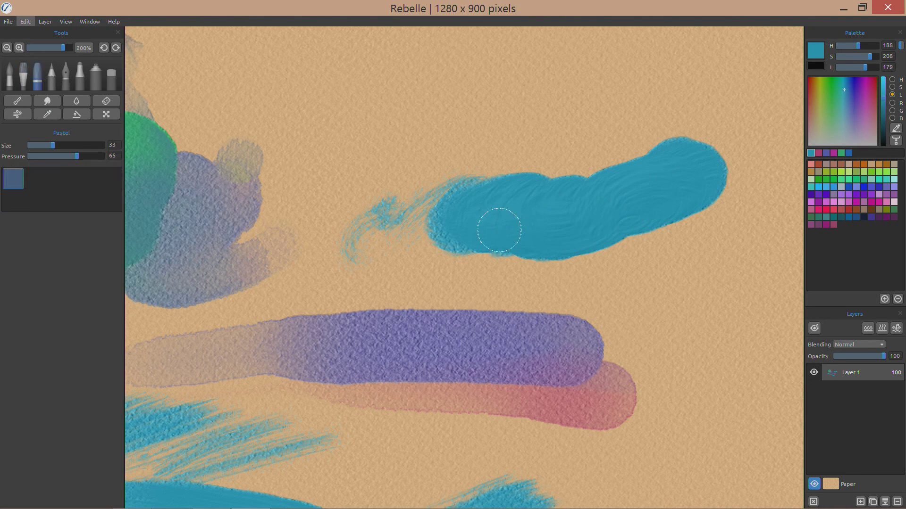
mouse_move(490, 170)
left_mouse_down()
mouse_move(607, 137)
mouse_move(502, 143)
mouse_move(462, 134)
mouse_move(385, 155)
mouse_move(462, 112)
mouse_move(551, 84)
mouse_move(544, 92)
mouse_move(572, 87)
mouse_move(553, 108)
mouse_move(458, 151)
mouse_move(412, 148)
mouse_move(291, 194)
mouse_move(468, 75)
mouse_move(487, 82)
mouse_move(606, 69)
mouse_move(615, 82)
mouse_move(555, 130)
mouse_move(691, 111)
left_mouse_up()
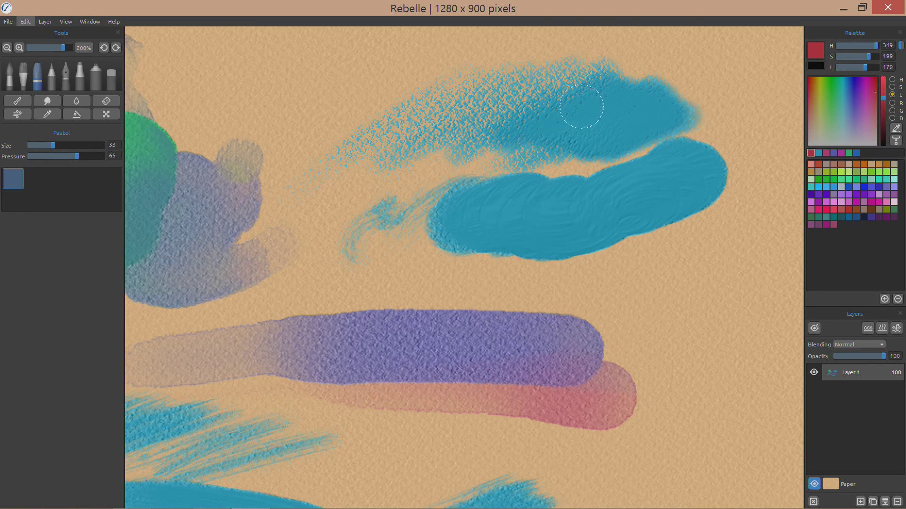
mouse_move(580, 101)
left_mouse_down()
mouse_move(570, 134)
mouse_move(652, 117)
mouse_move(667, 128)
left_mouse_up()
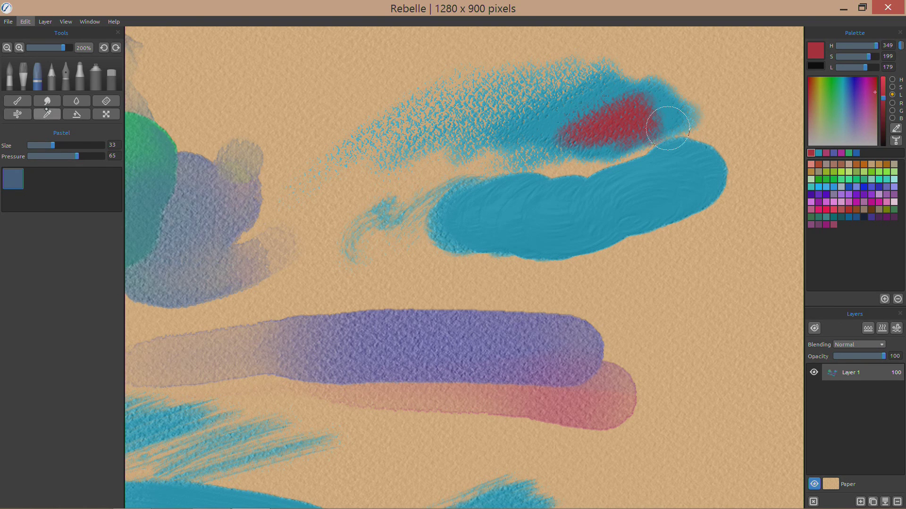
Smear the thick teal acrylic stroke's ends and lower edge outward, along with the violet-blue stroke's upper edge.
key("s")
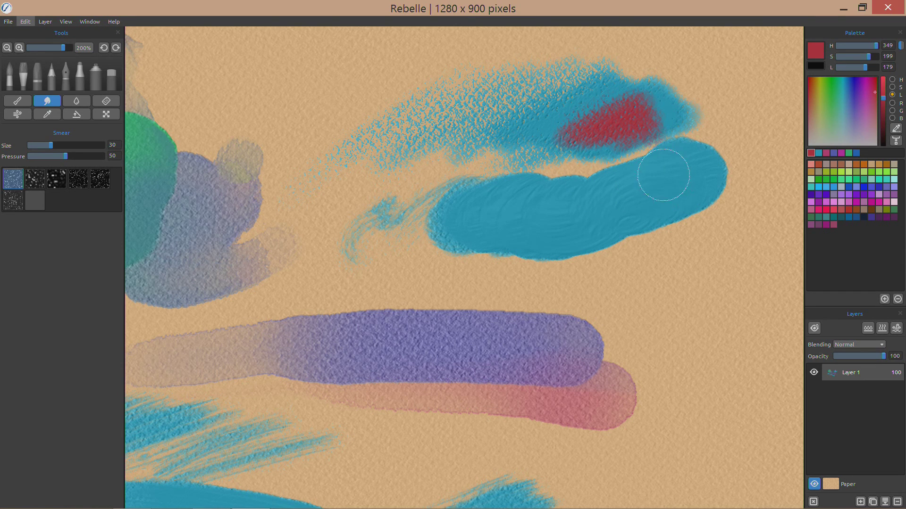
mouse_move(663, 176)
left_mouse_down()
mouse_move(701, 160)
mouse_move(755, 103)
mouse_move(705, 174)
mouse_move(758, 135)
mouse_move(535, 302)
mouse_move(602, 212)
mouse_move(507, 313)
left_mouse_up()
mouse_move(582, 253)
left_mouse_down()
mouse_move(384, 299)
mouse_move(366, 284)
left_mouse_up()
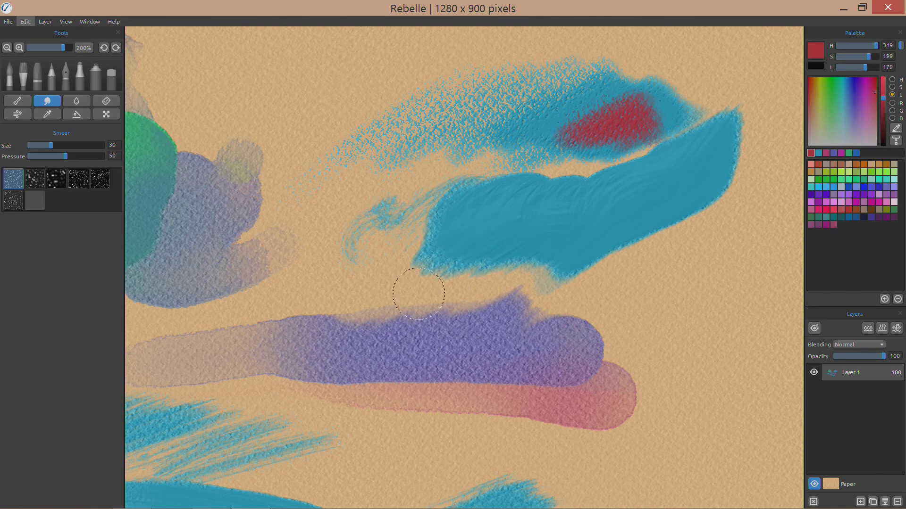
left_click_drag(460, 276, 381, 317)
Paint a crimson pastel patch (H 342, S 200, L 179) on the thick teal acrylic stroke and smear it diagonally, along with the stroke's tapered end.
left_click(873, 98)
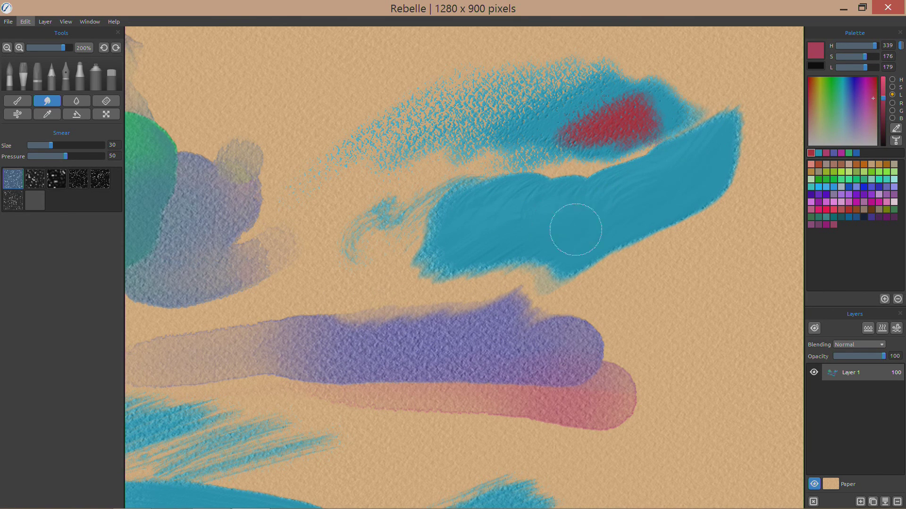
left_click(873, 91)
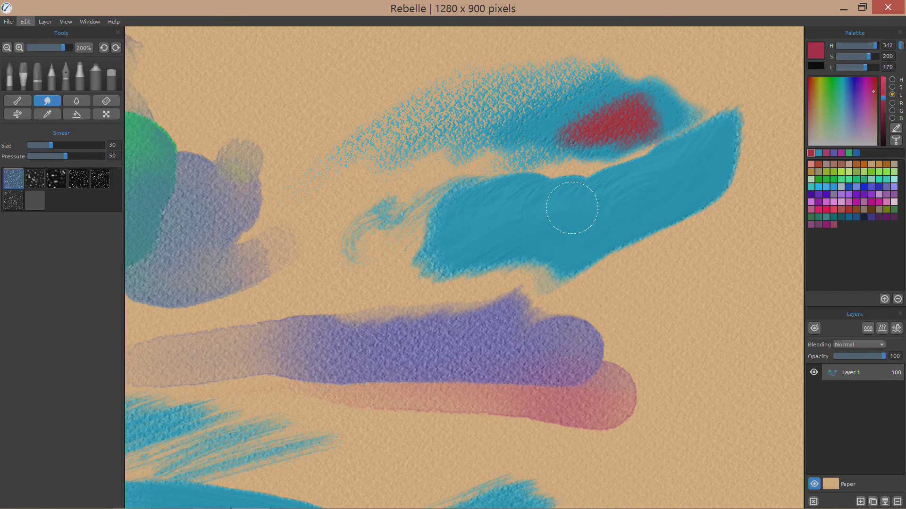
left_click(37, 81)
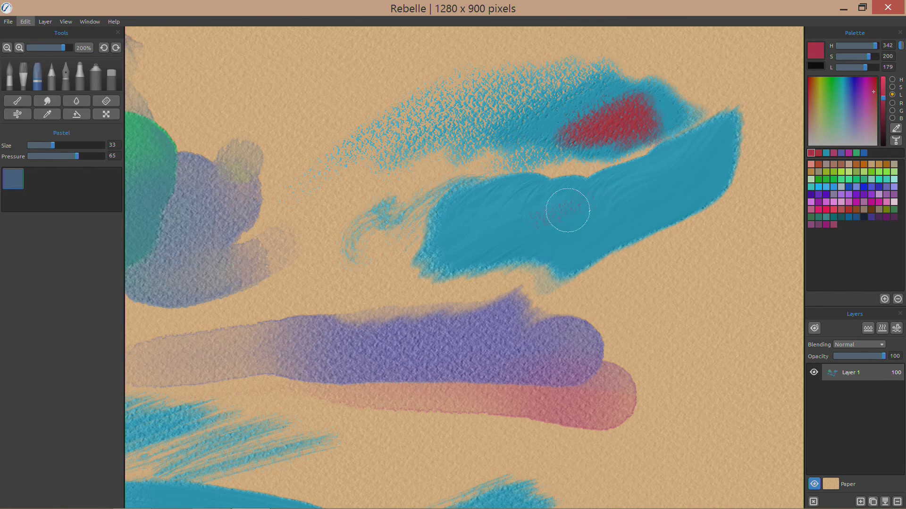
mouse_move(566, 227)
left_mouse_down()
mouse_move(626, 200)
mouse_move(608, 219)
mouse_move(657, 191)
left_mouse_up()
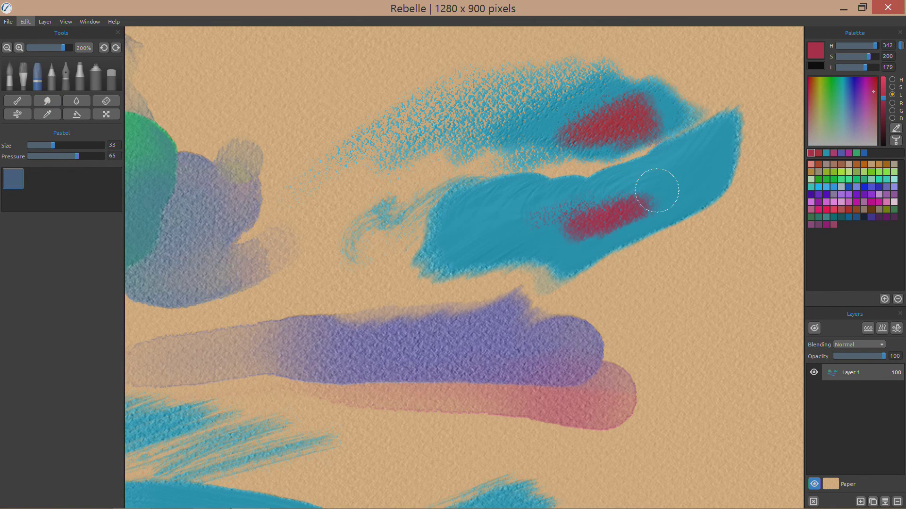
key("s")
mouse_move(602, 196)
left_mouse_down()
mouse_move(654, 180)
mouse_move(648, 173)
mouse_move(547, 274)
mouse_move(570, 206)
mouse_move(521, 254)
mouse_move(450, 281)
mouse_move(422, 265)
mouse_move(351, 267)
mouse_move(362, 228)
mouse_move(431, 238)
mouse_move(307, 314)
mouse_move(411, 263)
mouse_move(293, 372)
mouse_move(453, 284)
mouse_move(512, 240)
mouse_move(506, 265)
left_mouse_up()
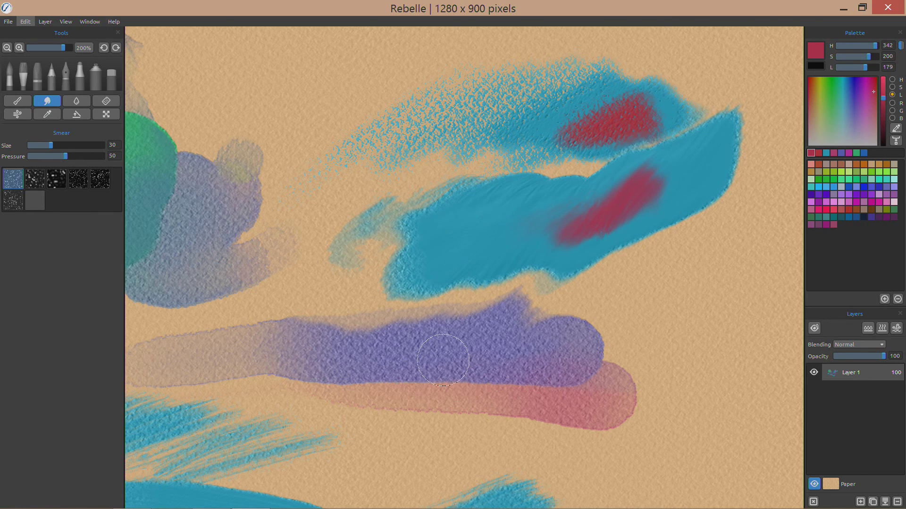
Sketch a small big-eyed bird head in dark navy pencil (H 215, S 190, L 43) beside the grainy teal pastel, with parallel hatching beneath it.
key("p")
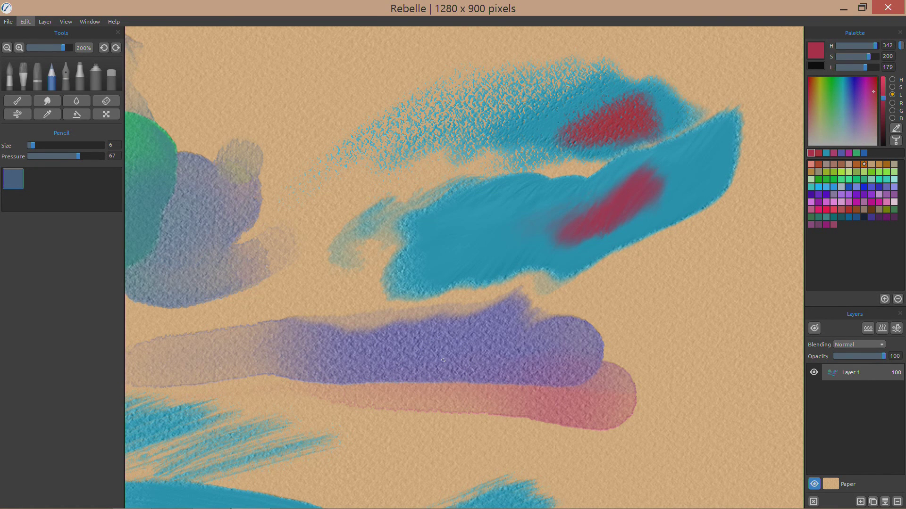
left_click(864, 217)
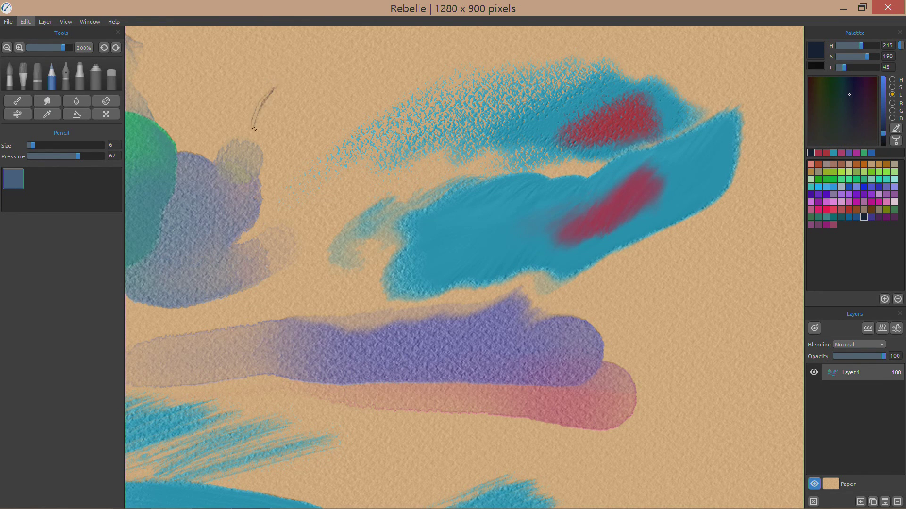
left_click_drag(254, 128, 255, 131)
left_click_drag(289, 74, 323, 95)
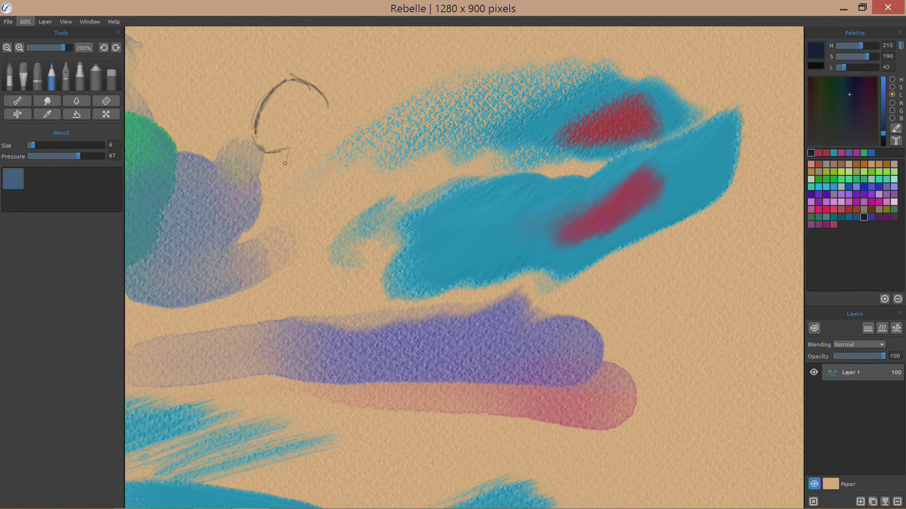
mouse_move(287, 150)
left_mouse_down()
mouse_move(286, 186)
mouse_move(296, 193)
left_mouse_up()
mouse_move(292, 93)
left_mouse_down()
mouse_move(331, 107)
mouse_move(325, 136)
left_mouse_up()
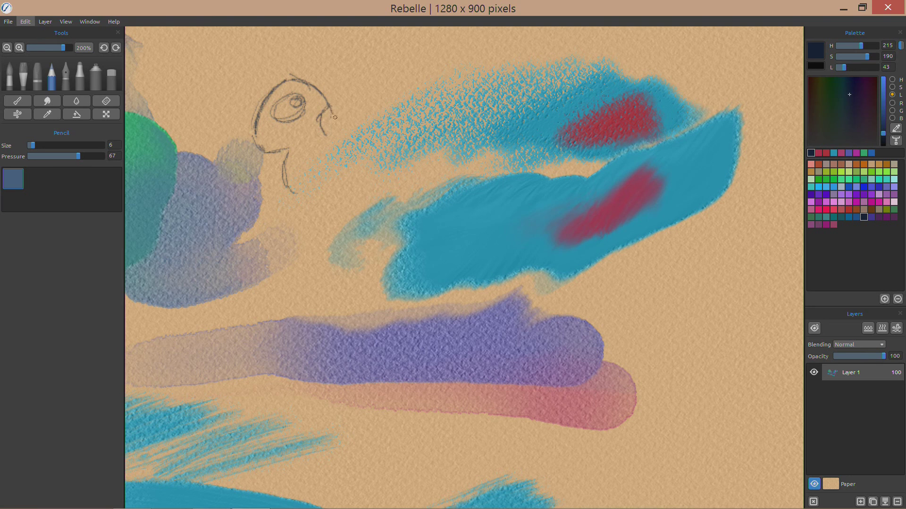
mouse_move(326, 140)
left_mouse_down()
mouse_move(349, 130)
mouse_move(327, 167)
mouse_move(294, 193)
left_mouse_up()
mouse_move(371, 155)
left_mouse_down()
mouse_move(301, 202)
mouse_move(320, 196)
left_mouse_up()
left_click_drag(368, 178, 333, 199)
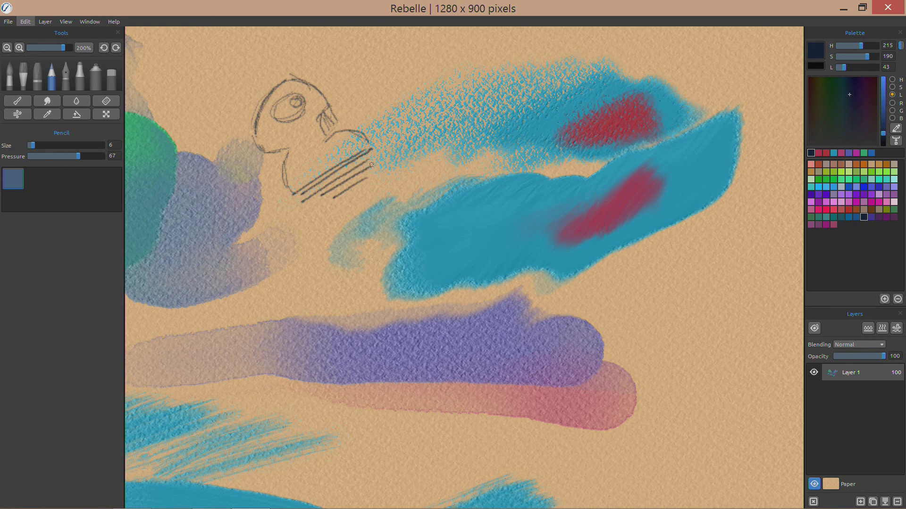
Draw tapering dark navy Ink Pen strokes around the teal paint and a hooked curve near the bird, plus a dense scribble over the violet-blue stroke.
key("i")
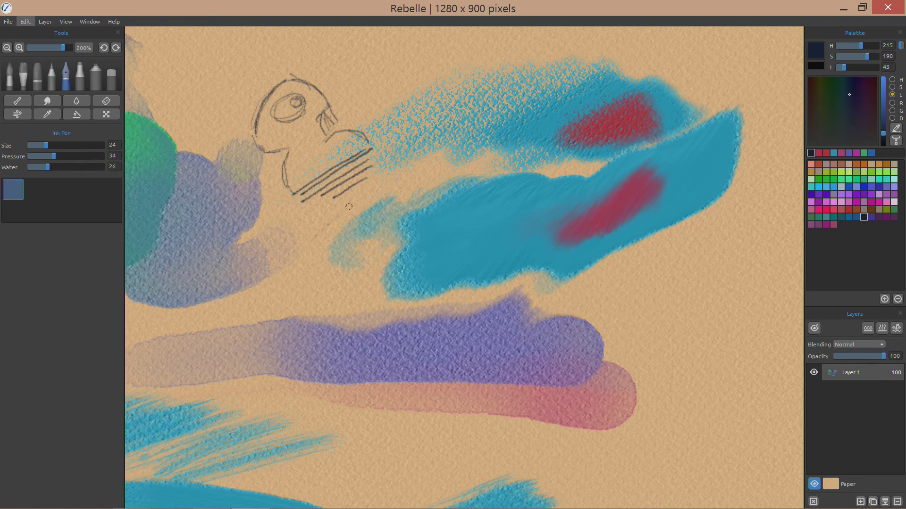
left_click_drag(293, 273, 410, 181)
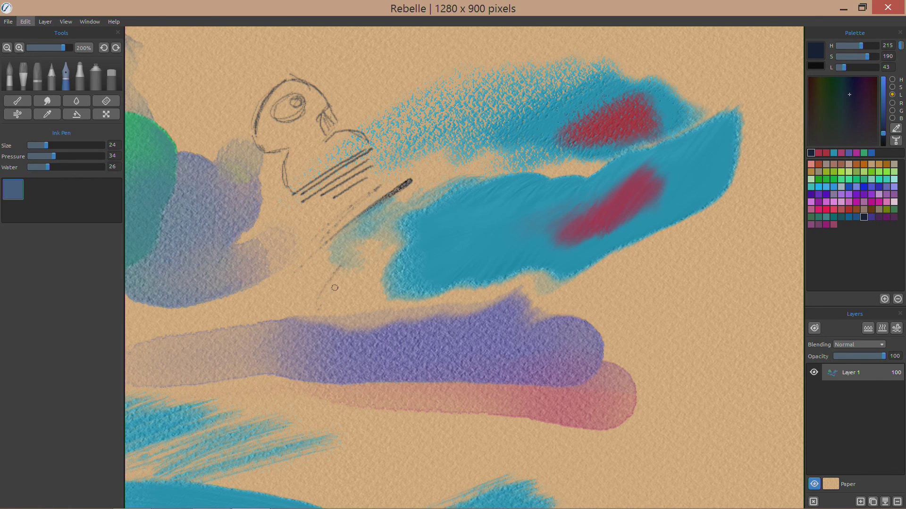
left_click_drag(362, 260, 485, 183)
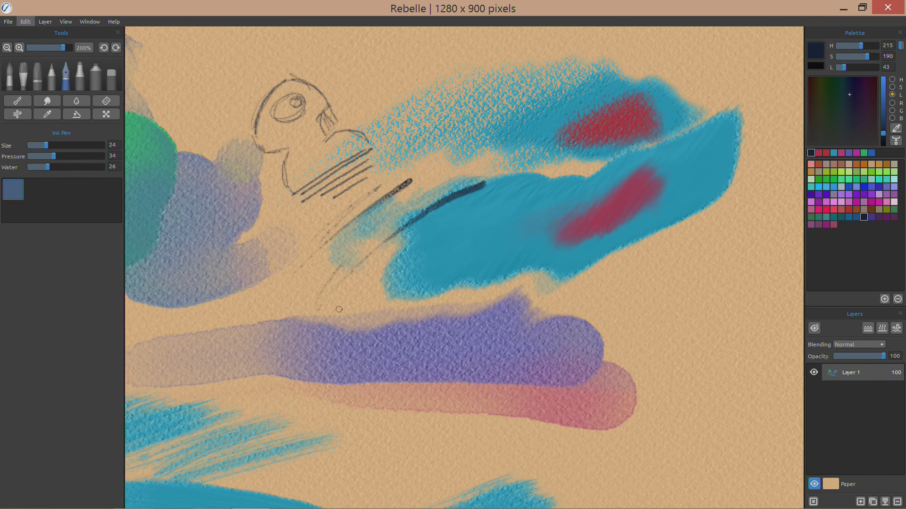
left_click_drag(406, 251, 486, 216)
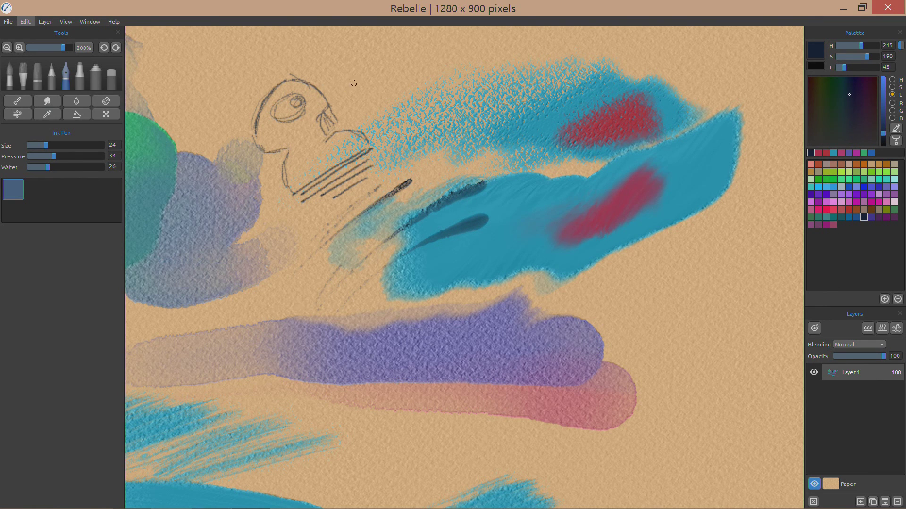
left_click_drag(469, 42, 496, 46)
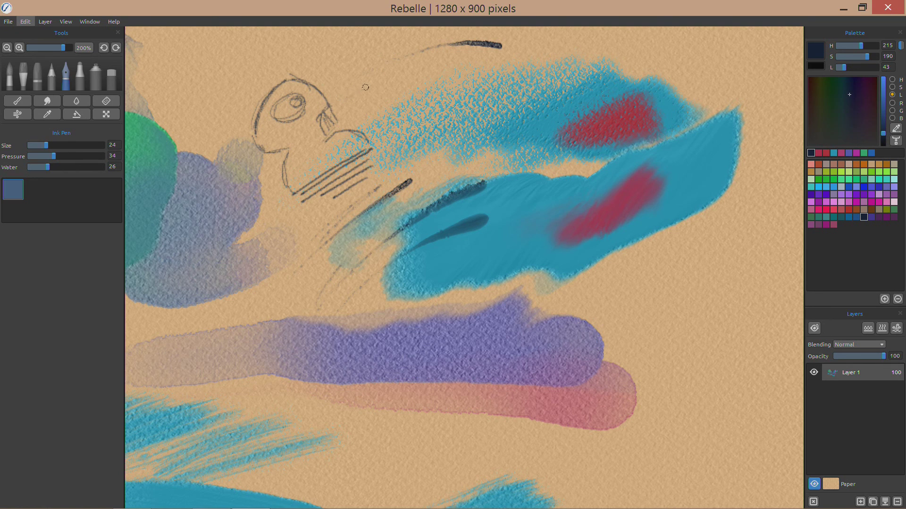
mouse_move(426, 82)
left_mouse_down()
mouse_move(408, 90)
mouse_move(394, 111)
left_mouse_up()
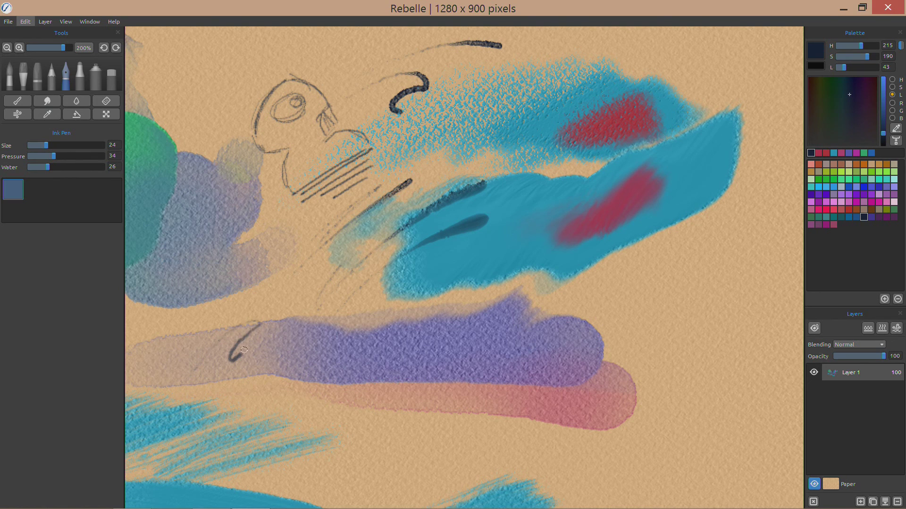
mouse_move(244, 350)
left_mouse_down()
mouse_move(267, 340)
mouse_move(231, 379)
mouse_move(258, 365)
mouse_move(251, 386)
mouse_move(276, 379)
mouse_move(299, 401)
left_mouse_up()
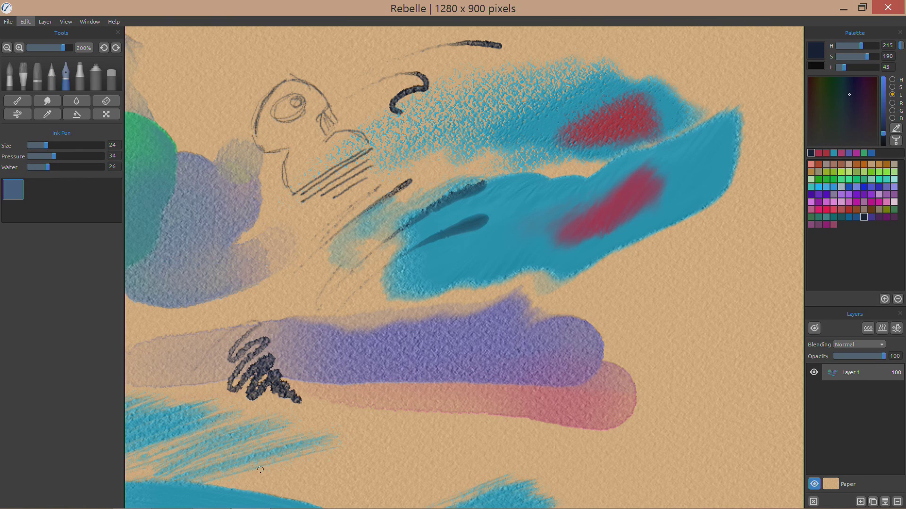
Fill two bright green Marker patches (H 86, S 235, L 211), one over the violet-blue stroke and one on bare paper beside it.
left_click(81, 76)
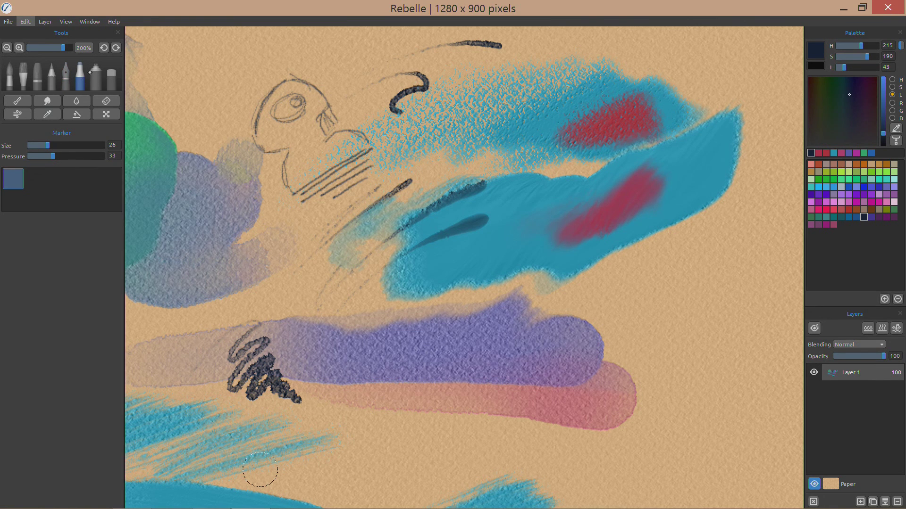
left_click(871, 171)
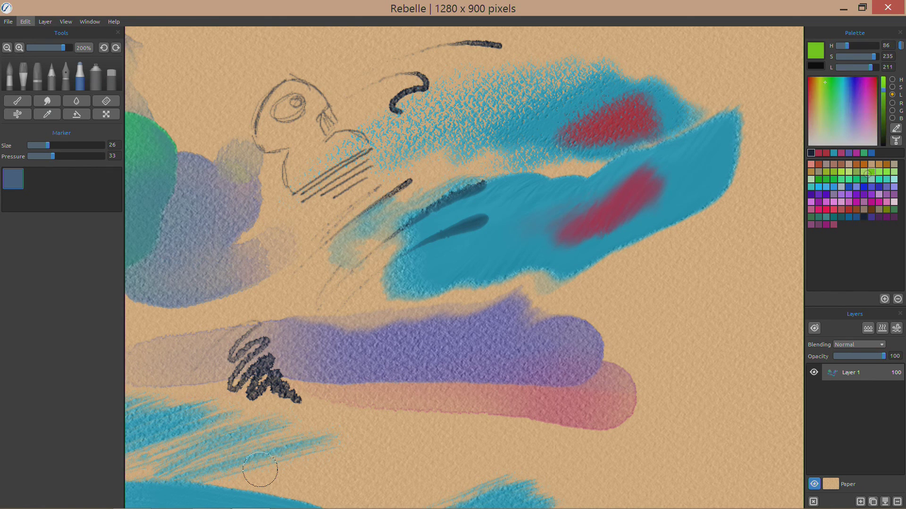
mouse_move(429, 373)
left_mouse_down()
mouse_move(472, 352)
mouse_move(542, 361)
mouse_move(576, 410)
mouse_move(603, 387)
left_mouse_up()
mouse_move(698, 278)
left_mouse_down()
mouse_move(662, 320)
mouse_move(730, 322)
mouse_move(712, 341)
mouse_move(722, 384)
left_mouse_up()
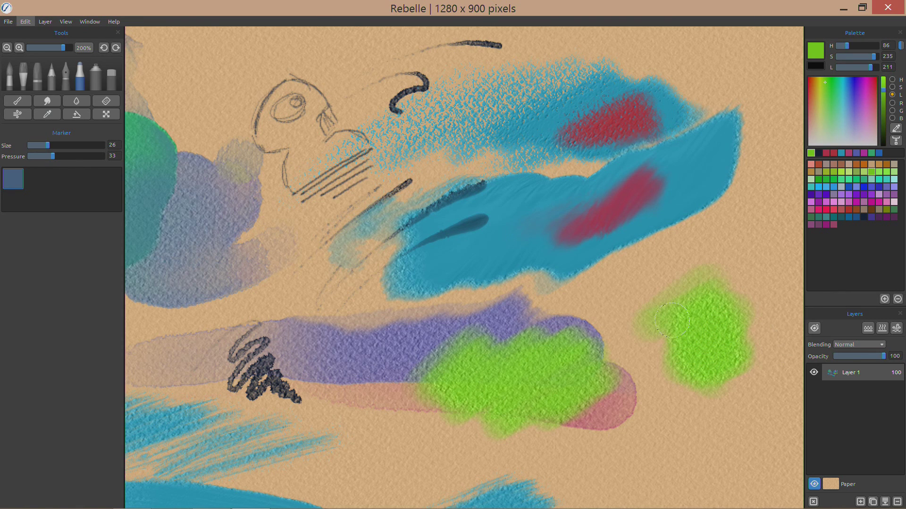
mouse_move(672, 320)
left_mouse_down()
mouse_move(657, 299)
mouse_move(683, 282)
left_mouse_up()
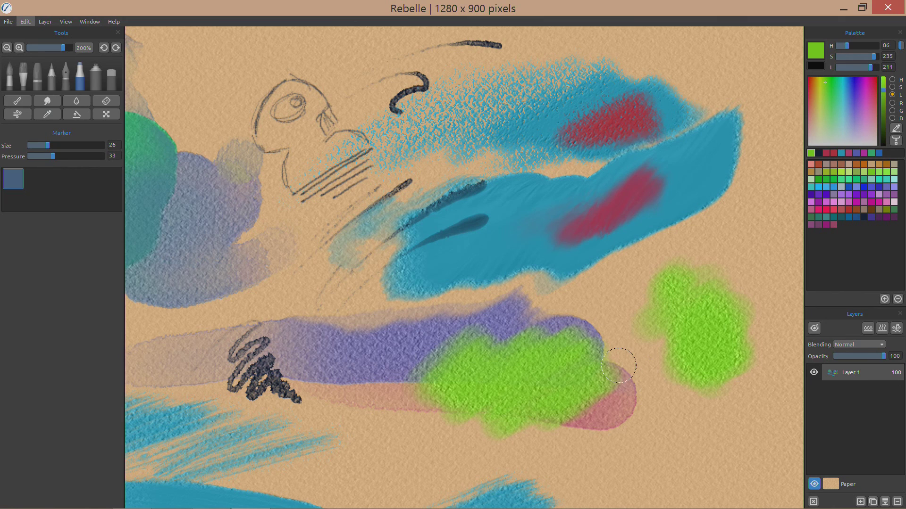
Airbrush a dense violet spot and a faint wavy trail (H 280, S 208, L 211) at size 21 below the green marker patches.
left_click(98, 81)
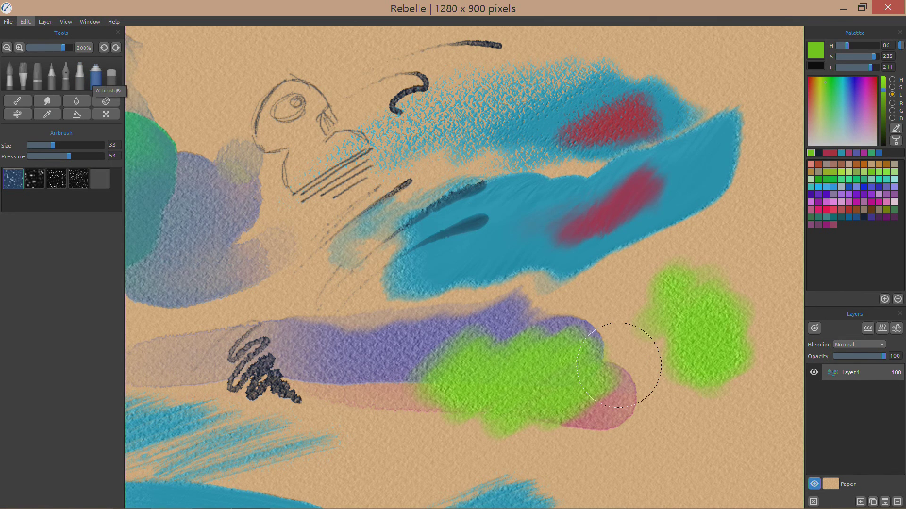
left_click(862, 89)
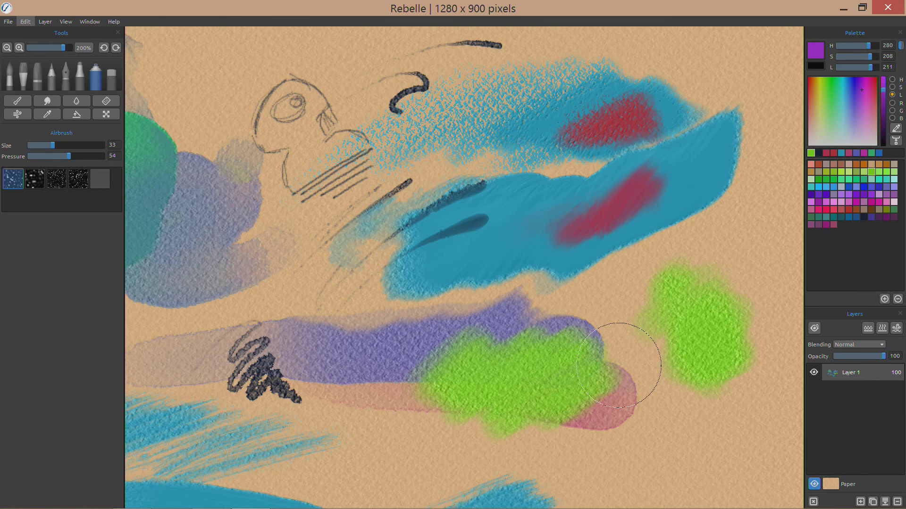
key("bracketleft")
key("bracketleft")
key("bracketleft")
key("bracketleft")
mouse_move(370, 449)
left_mouse_down()
mouse_move(448, 450)
mouse_move(451, 459)
mouse_move(399, 464)
mouse_move(476, 451)
mouse_move(443, 467)
mouse_move(476, 459)
mouse_move(459, 471)
mouse_move(492, 462)
mouse_move(468, 462)
mouse_move(495, 454)
left_mouse_up()
mouse_move(600, 429)
left_mouse_down()
mouse_move(559, 444)
mouse_move(595, 452)
mouse_move(695, 412)
mouse_move(749, 425)
mouse_move(687, 437)
mouse_move(618, 473)
mouse_move(692, 438)
mouse_move(729, 438)
left_mouse_up()
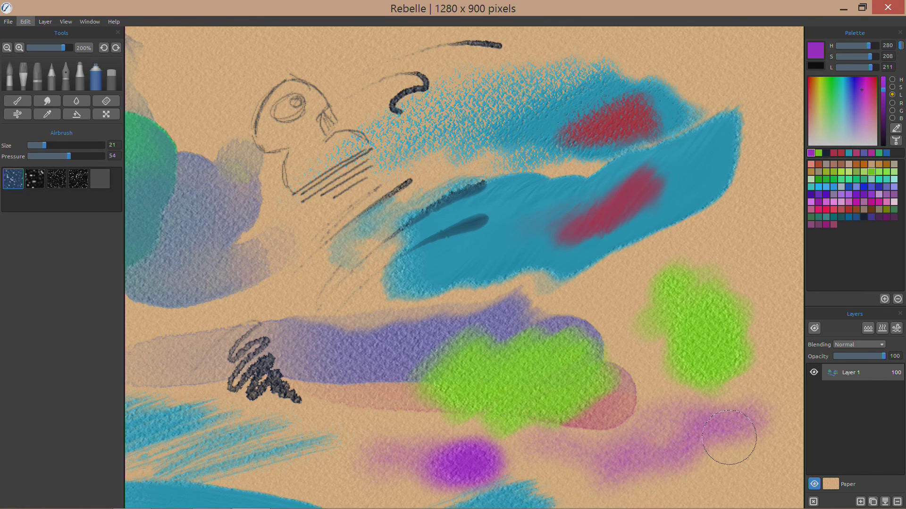
Erase parts of the green marker patch, the thick teal stroke's wide end and the blue watercolor blob, using Eraser softness 0.
left_click(113, 78)
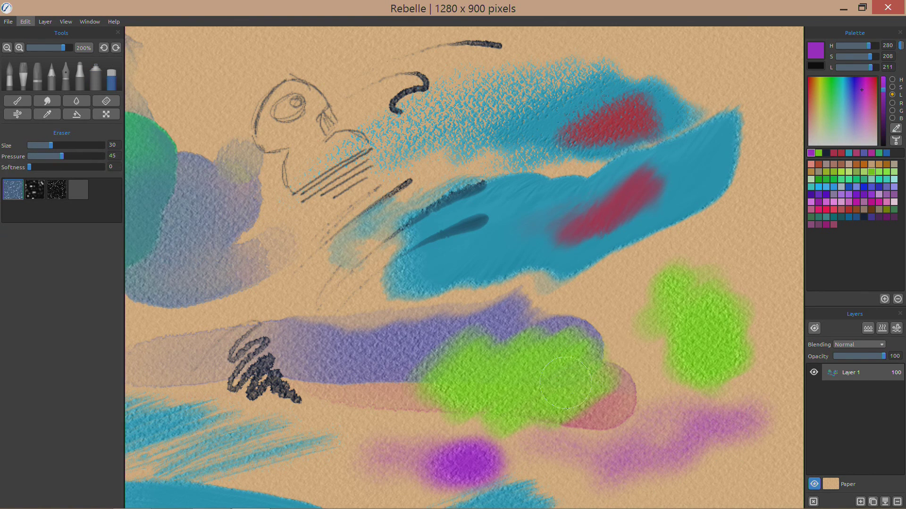
mouse_move(592, 369)
left_mouse_down()
mouse_move(647, 332)
mouse_move(623, 302)
mouse_move(576, 338)
mouse_move(621, 282)
left_mouse_up()
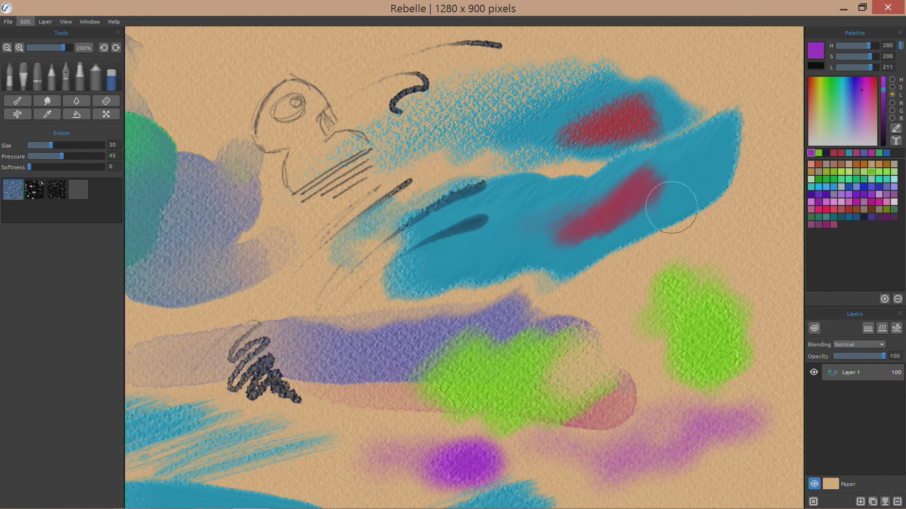
mouse_move(673, 202)
left_mouse_down()
mouse_move(628, 235)
mouse_move(727, 146)
mouse_move(636, 236)
mouse_move(671, 220)
mouse_move(684, 230)
mouse_move(693, 221)
mouse_move(657, 236)
mouse_move(691, 194)
mouse_move(716, 125)
mouse_move(711, 149)
left_mouse_up()
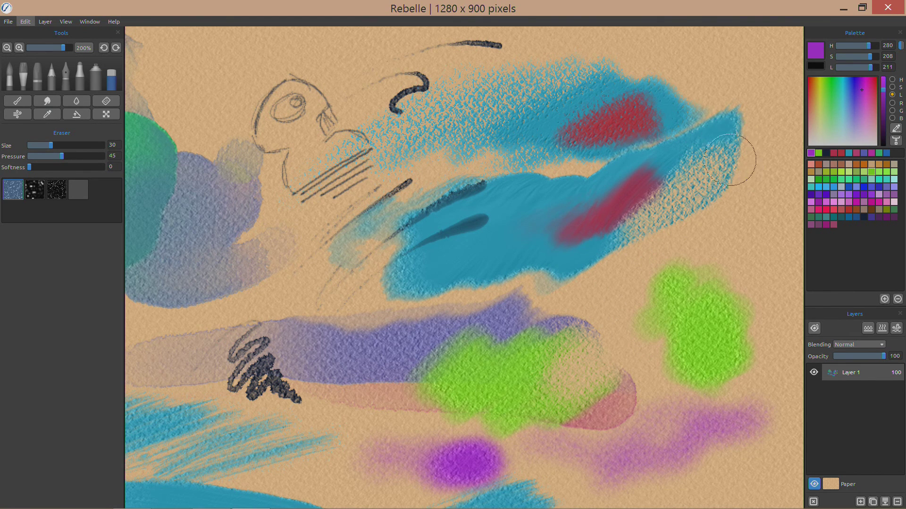
mouse_move(246, 215)
left_mouse_down()
mouse_move(195, 248)
mouse_move(223, 224)
mouse_move(196, 253)
mouse_move(240, 232)
mouse_move(219, 253)
mouse_move(243, 220)
mouse_move(249, 191)
mouse_move(175, 233)
mouse_move(184, 245)
mouse_move(189, 236)
mouse_move(180, 248)
mouse_move(201, 214)
mouse_move(219, 252)
mouse_move(216, 260)
mouse_move(169, 259)
mouse_move(182, 275)
mouse_move(241, 241)
mouse_move(210, 267)
mouse_move(178, 256)
mouse_move(200, 274)
mouse_move(180, 279)
mouse_move(239, 275)
mouse_move(246, 285)
mouse_move(222, 283)
mouse_move(287, 215)
left_mouse_up()
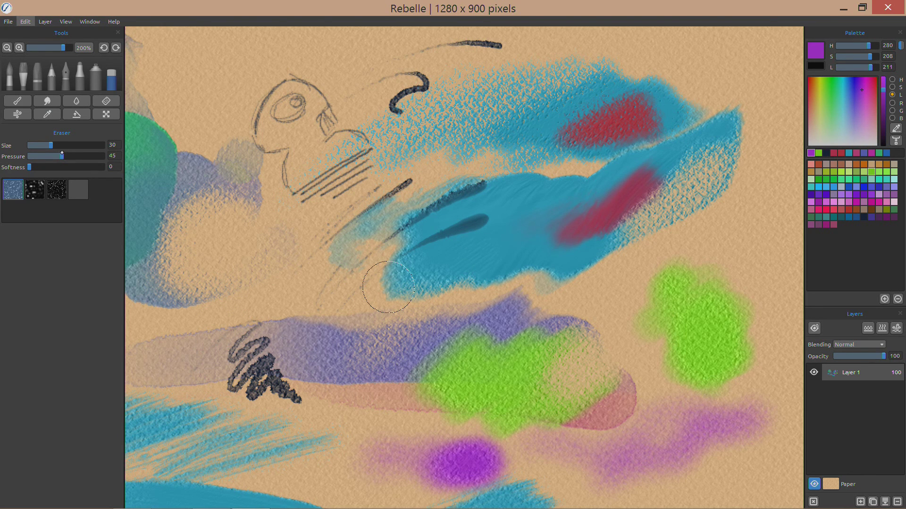
Set the Eraser softness to 28 and erase the thick teal stroke's lower tapered end and more of its opposite edge.
left_click_drag(31, 167, 50, 168)
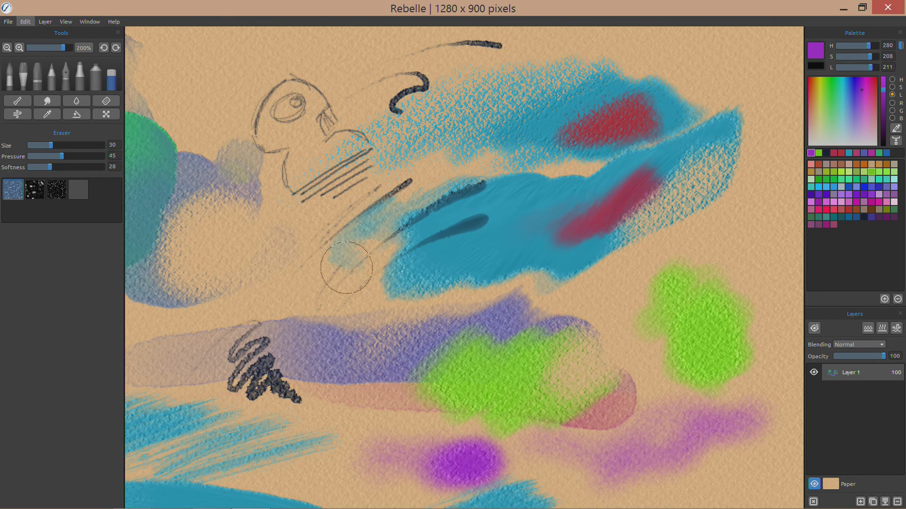
mouse_move(399, 257)
left_mouse_down()
mouse_move(410, 271)
mouse_move(534, 201)
left_mouse_up()
mouse_move(434, 285)
left_mouse_down()
mouse_move(378, 301)
mouse_move(425, 308)
left_mouse_up()
mouse_move(603, 274)
left_mouse_down()
mouse_move(726, 179)
mouse_move(749, 136)
mouse_move(734, 141)
mouse_move(655, 247)
mouse_move(673, 216)
left_mouse_up()
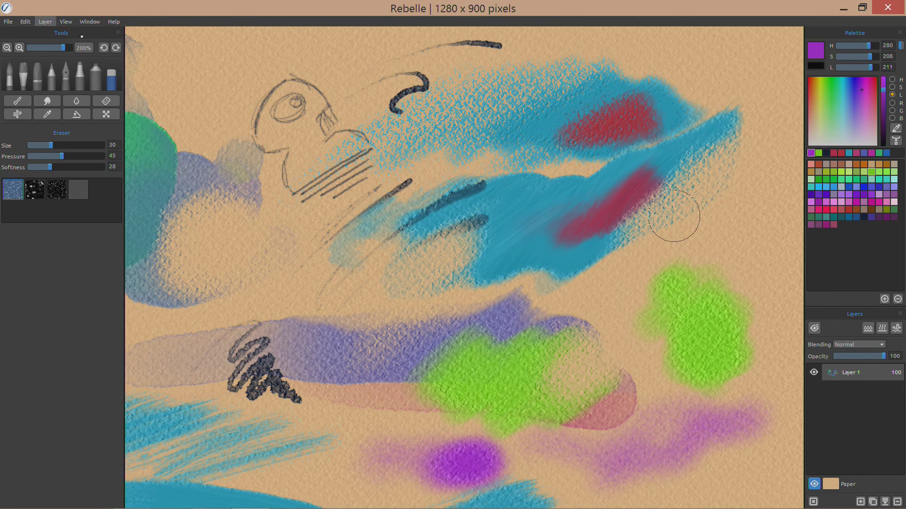
Look over the Tilt and Dry tool settings, and wet the green and blue watercolor blobs with the Water tool at size 30, water 100.
left_click(7, 48)
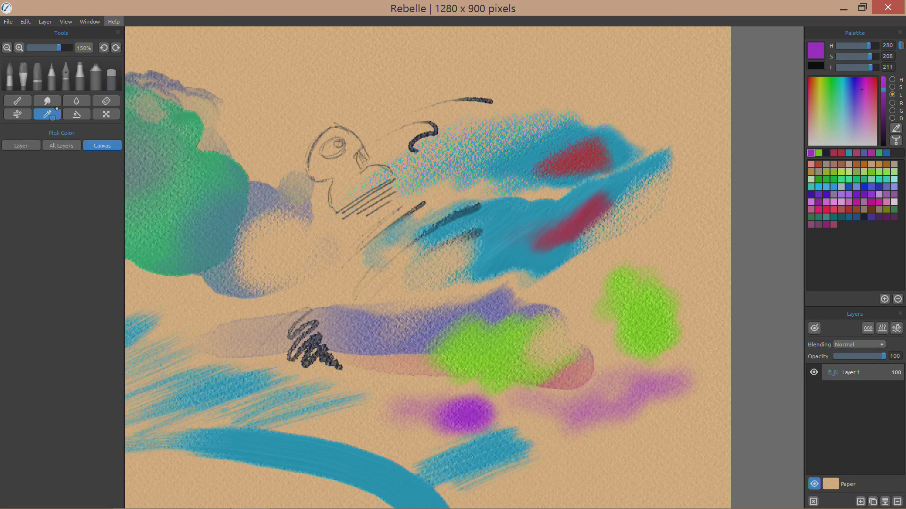
left_click(78, 115)
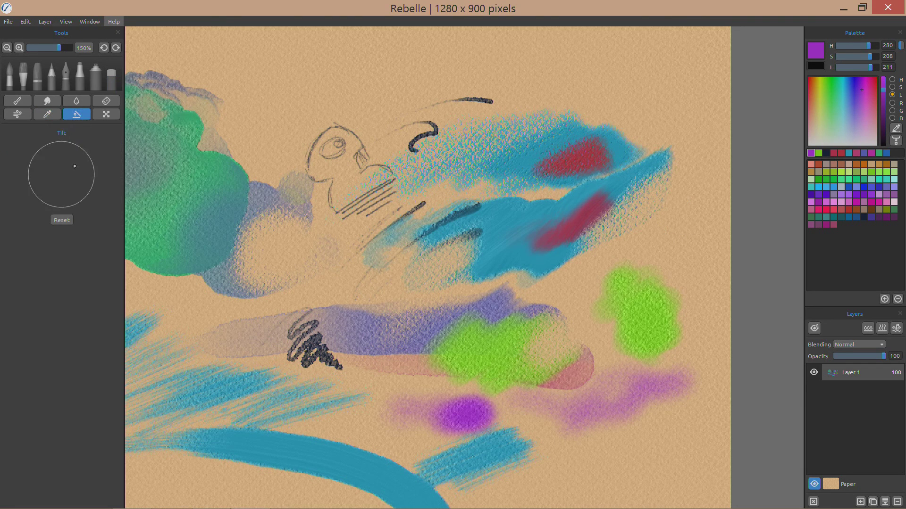
left_click(106, 100)
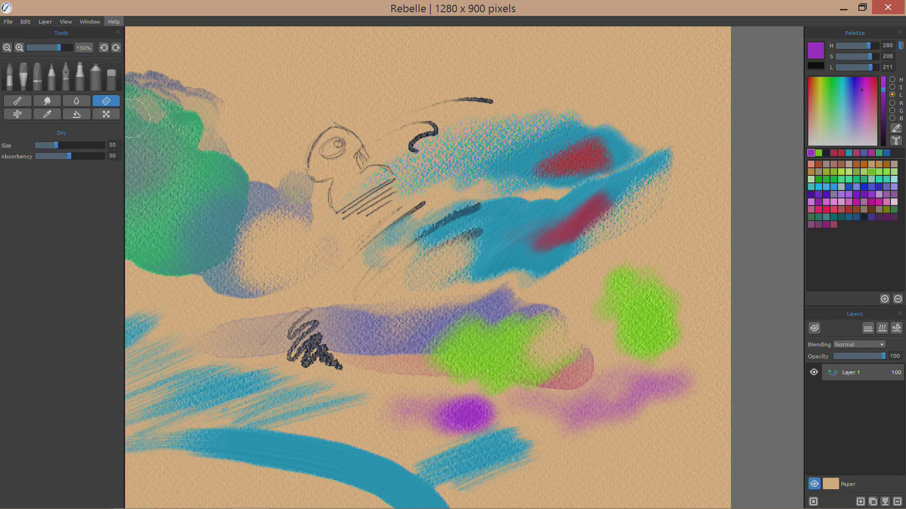
left_click(76, 101)
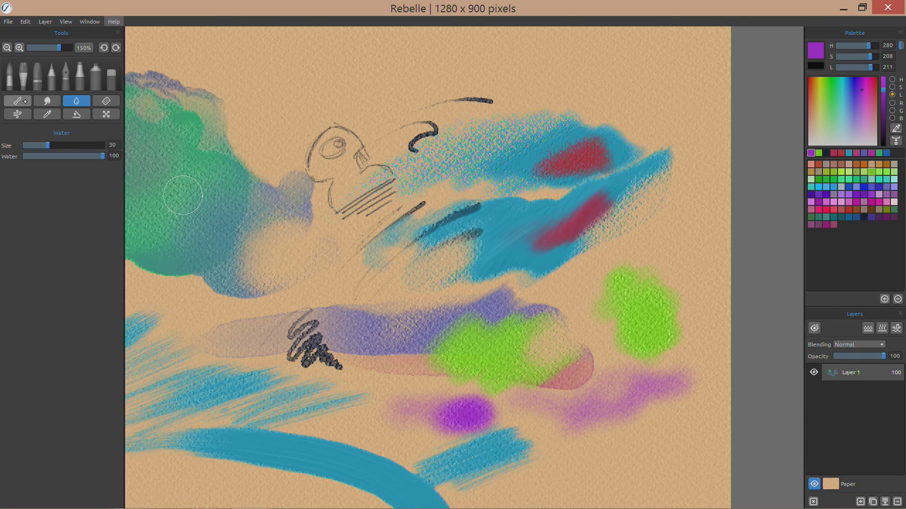
Blow the wet green paint outward from the blob's edge toward the pencil bird, using the Blow tool at size 30.
left_click(17, 101)
left_click(17, 114)
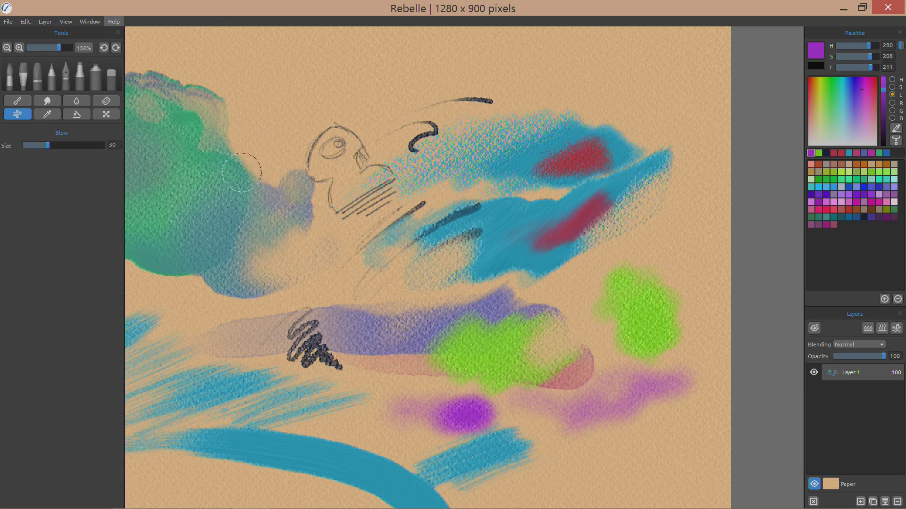
mouse_move(240, 176)
left_mouse_down()
mouse_move(222, 197)
mouse_move(258, 158)
mouse_move(233, 180)
mouse_move(236, 145)
mouse_move(210, 185)
mouse_move(254, 157)
mouse_move(236, 188)
mouse_move(265, 166)
mouse_move(245, 190)
mouse_move(228, 177)
mouse_move(240, 126)
mouse_move(196, 180)
mouse_move(212, 162)
left_mouse_up()
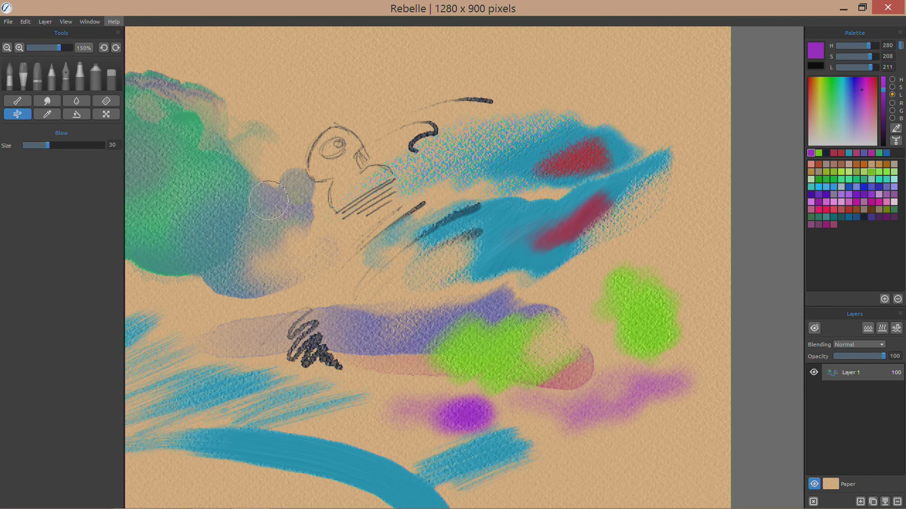
Smear the green and blue watercolor blob diagonally upward beside the pencil bird, using the Smear tool at size 30, pressure 50.
left_click(47, 100)
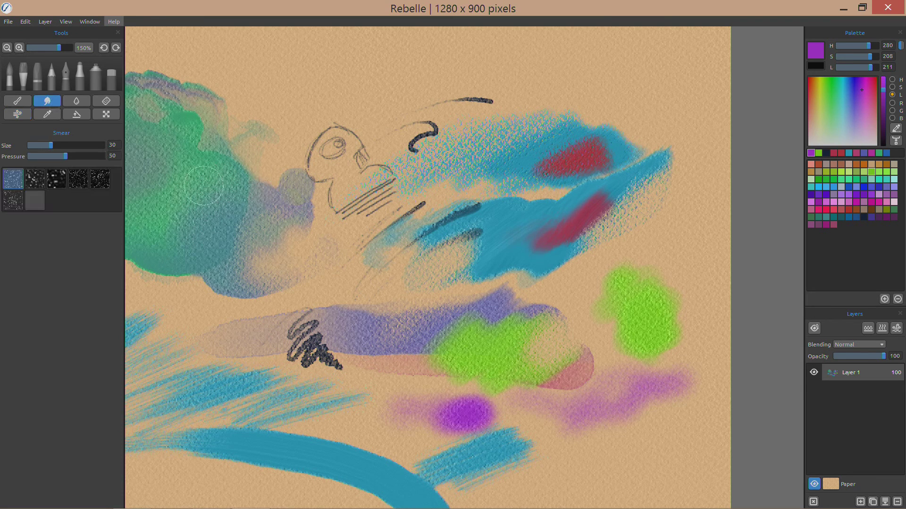
mouse_move(239, 185)
left_mouse_down()
mouse_move(249, 165)
mouse_move(248, 173)
mouse_move(303, 123)
left_mouse_up()
left_click_drag(244, 210, 313, 120)
left_click_drag(232, 175, 296, 90)
mouse_move(185, 178)
left_mouse_down()
mouse_move(217, 170)
mouse_move(271, 120)
left_mouse_up()
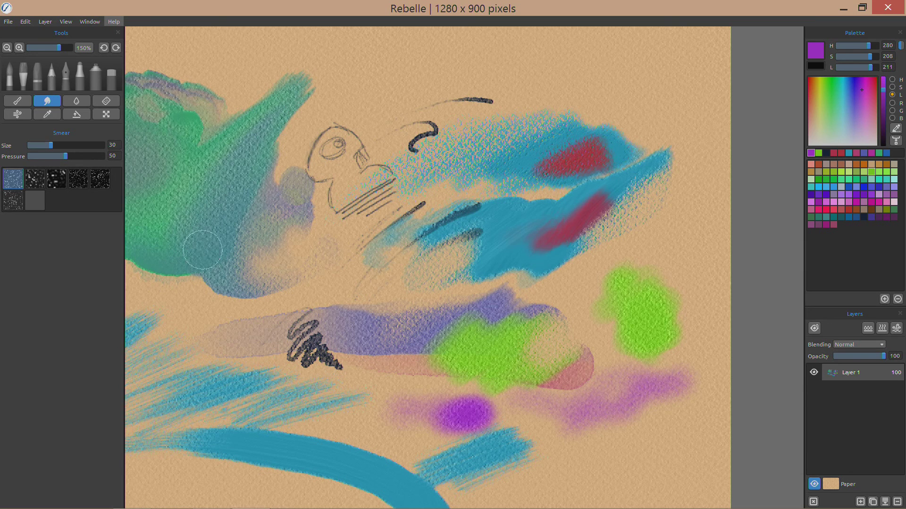
left_click_drag(231, 220, 307, 97)
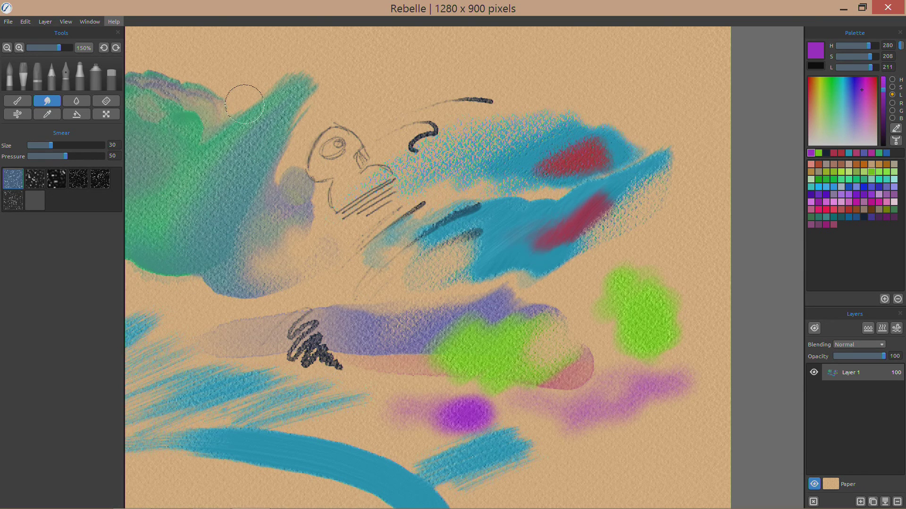
View the whole canvas at 100%, then check the paper and Layer 1 visibility toggles and the wet-area display.
left_click(6, 47)
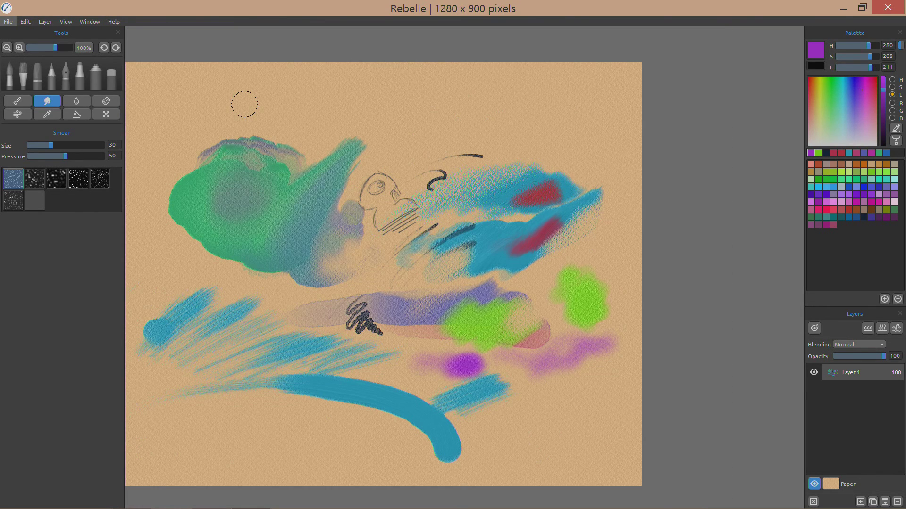
left_click_drag(415, 197, 525, 182)
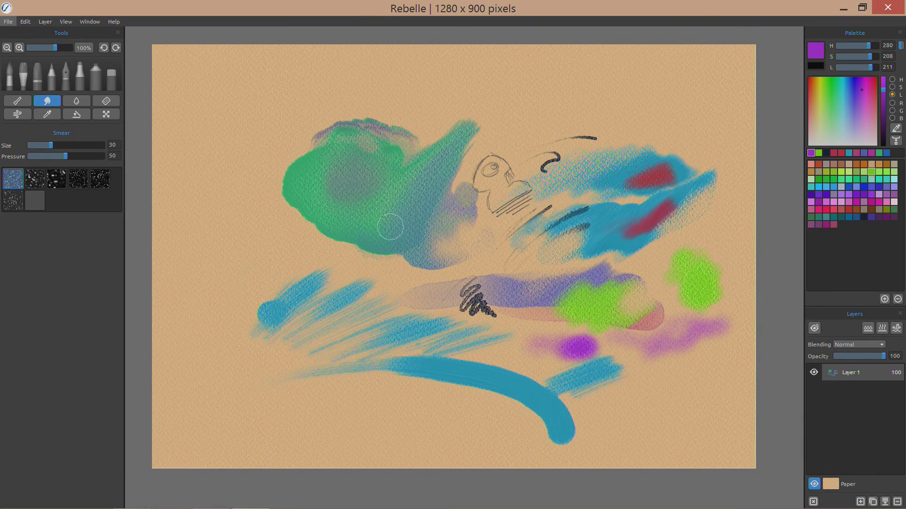
mouse_move(414, 201)
left_mouse_down()
mouse_move(347, 257)
mouse_move(408, 207)
mouse_move(407, 200)
mouse_move(372, 216)
mouse_move(400, 193)
left_mouse_up()
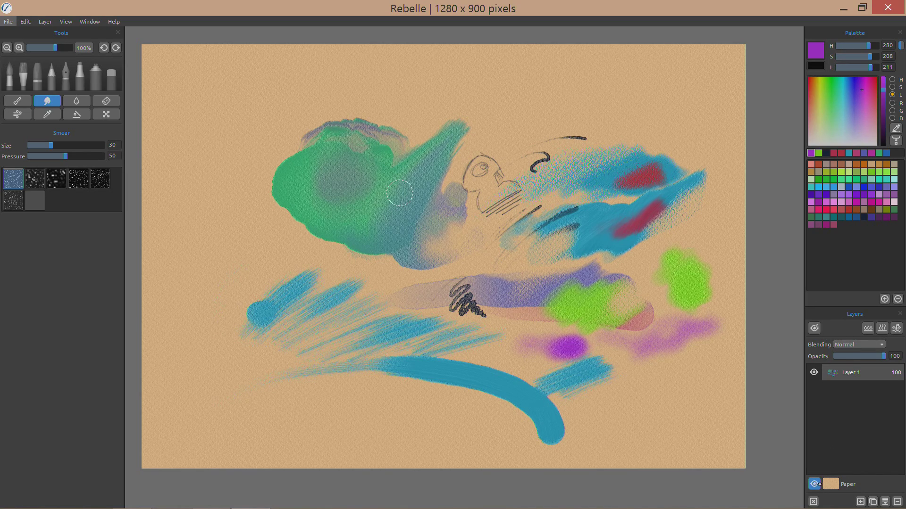
left_click(814, 484)
left_click(815, 484)
left_click(814, 373)
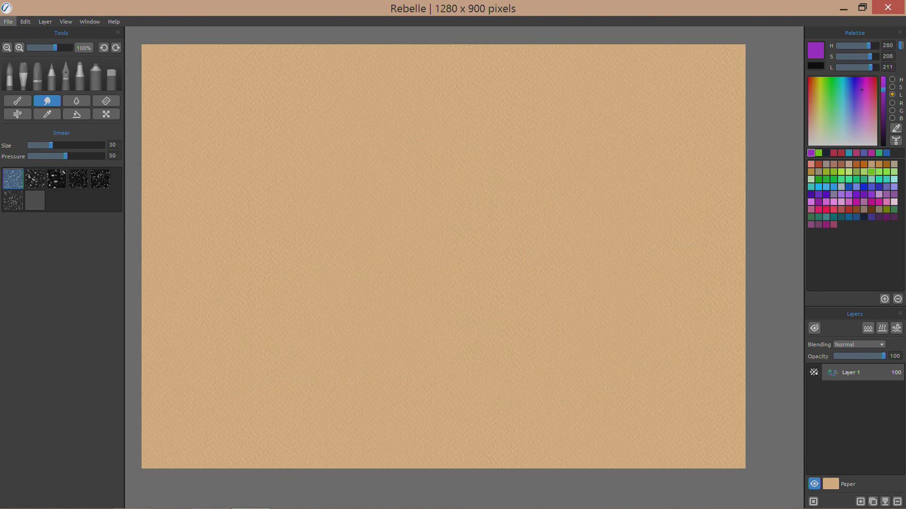
left_click(813, 373)
left_click(815, 329)
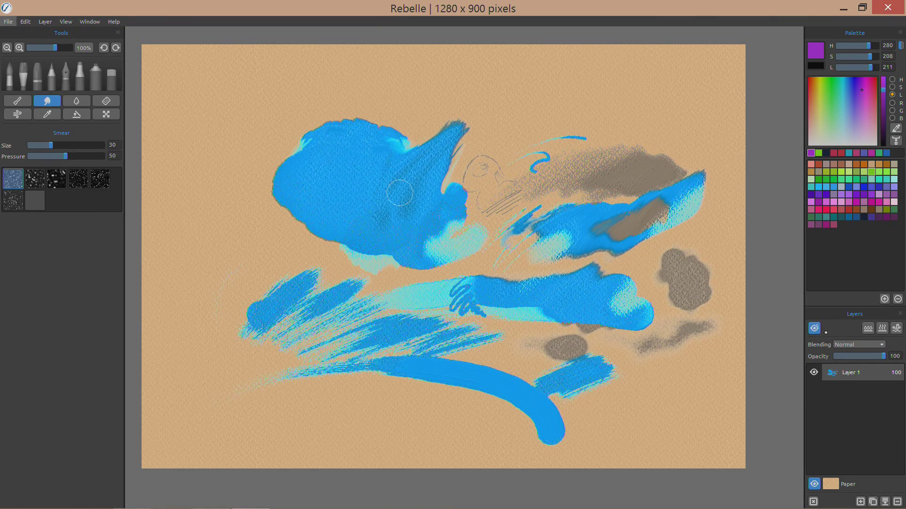
left_click(814, 329)
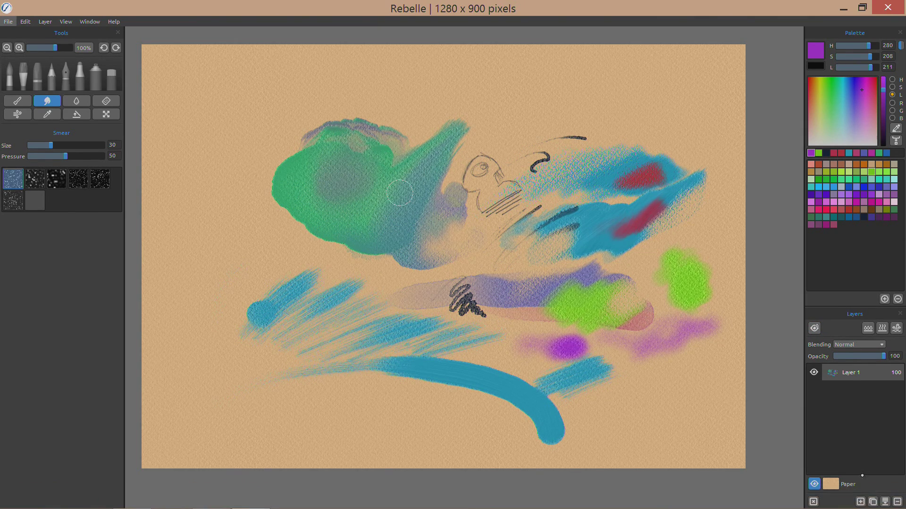
Add a new layer with Layer 1 hidden and paint a large green (H 156, S 160, L 211) watercolor wash, size 79.
left_click(860, 502)
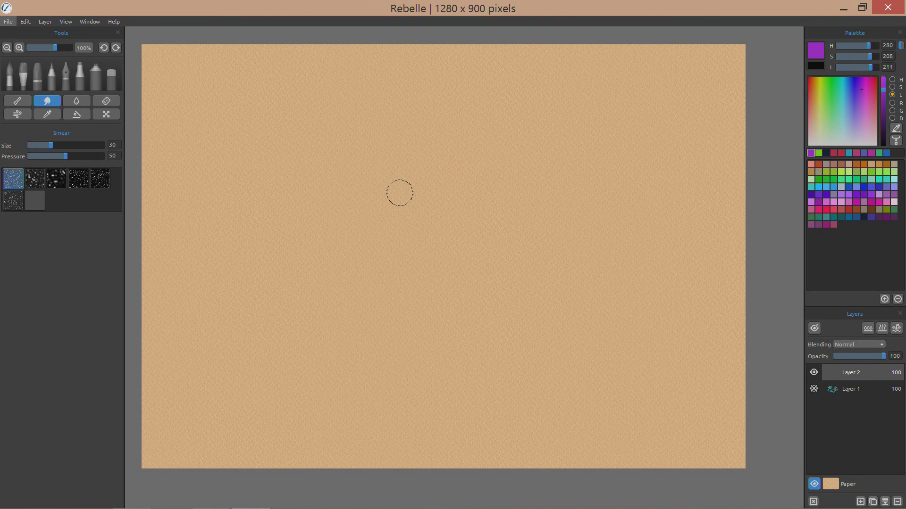
left_click(11, 73)
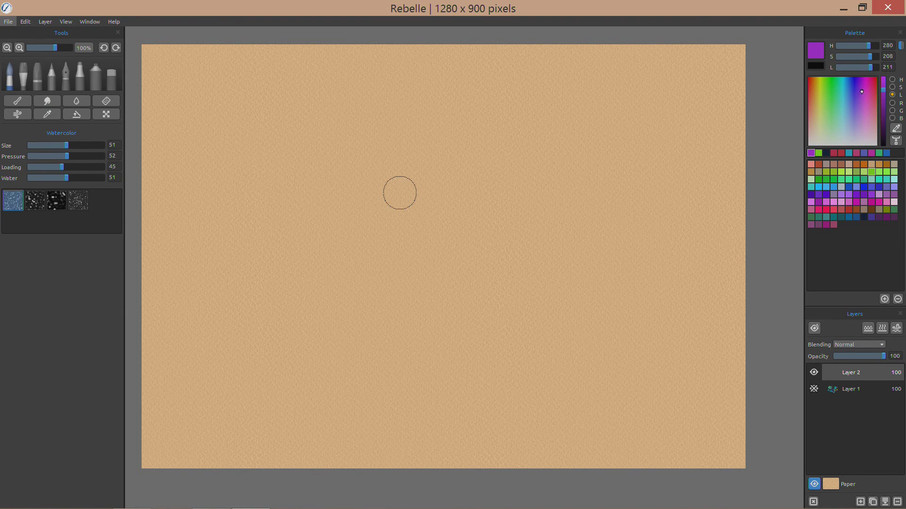
left_click(864, 90)
left_click(837, 102)
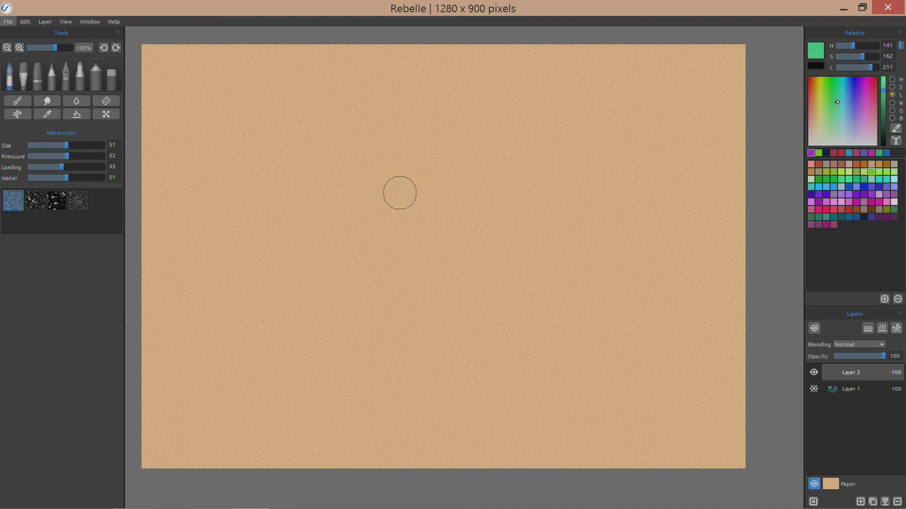
left_click_drag(75, 146, 86, 145)
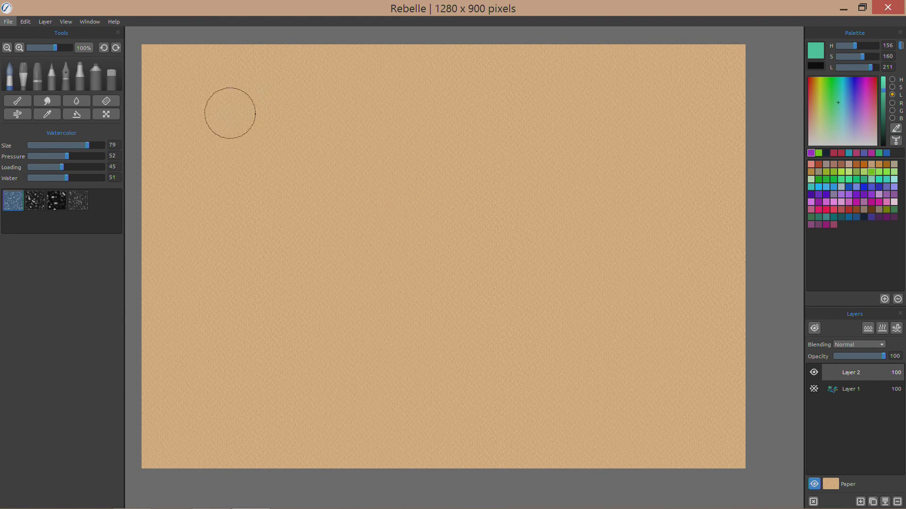
left_click_drag(238, 130, 186, 179)
mouse_move(228, 209)
left_mouse_down()
mouse_move(404, 121)
mouse_move(366, 261)
mouse_move(621, 160)
mouse_move(535, 285)
left_mouse_up()
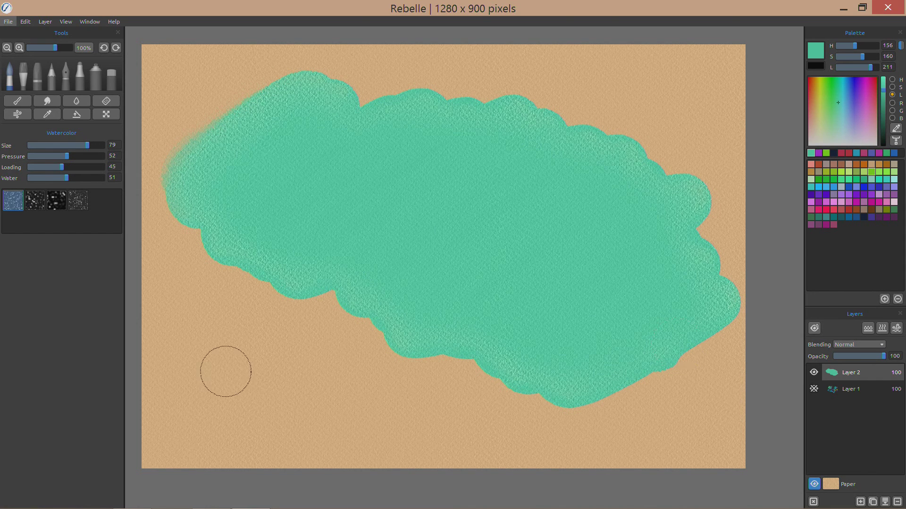
Paint purple watercolor (H 265, S 178, L 211) over most of the green wash.
left_click(859, 98)
mouse_move(203, 227)
left_mouse_down()
mouse_move(257, 142)
mouse_move(400, 144)
mouse_move(360, 238)
mouse_move(523, 245)
mouse_move(684, 211)
mouse_move(742, 236)
left_mouse_up()
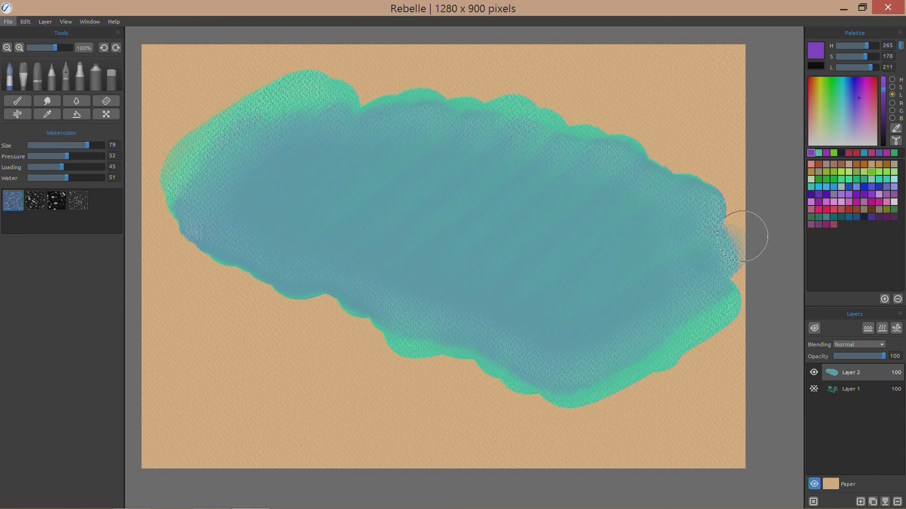
Set the watercolor paint color to a saturated green (H 136, S 204, L 211).
left_click(834, 90)
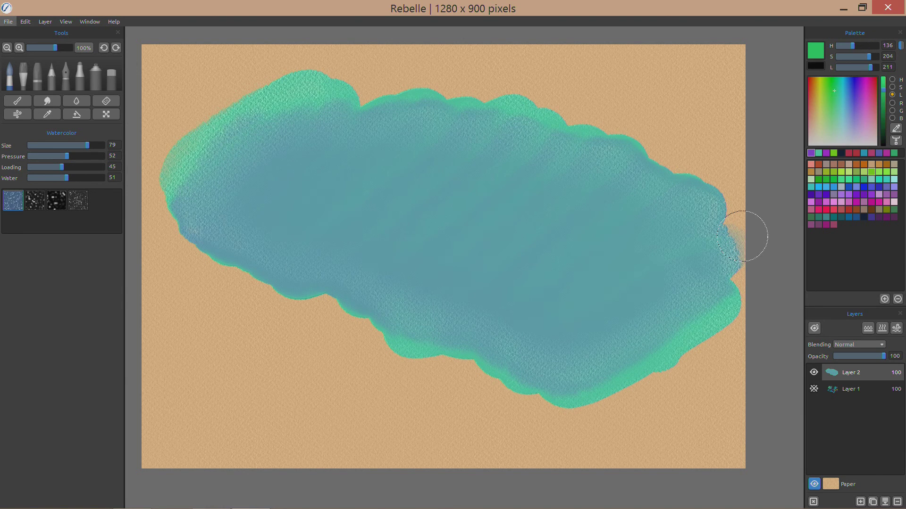